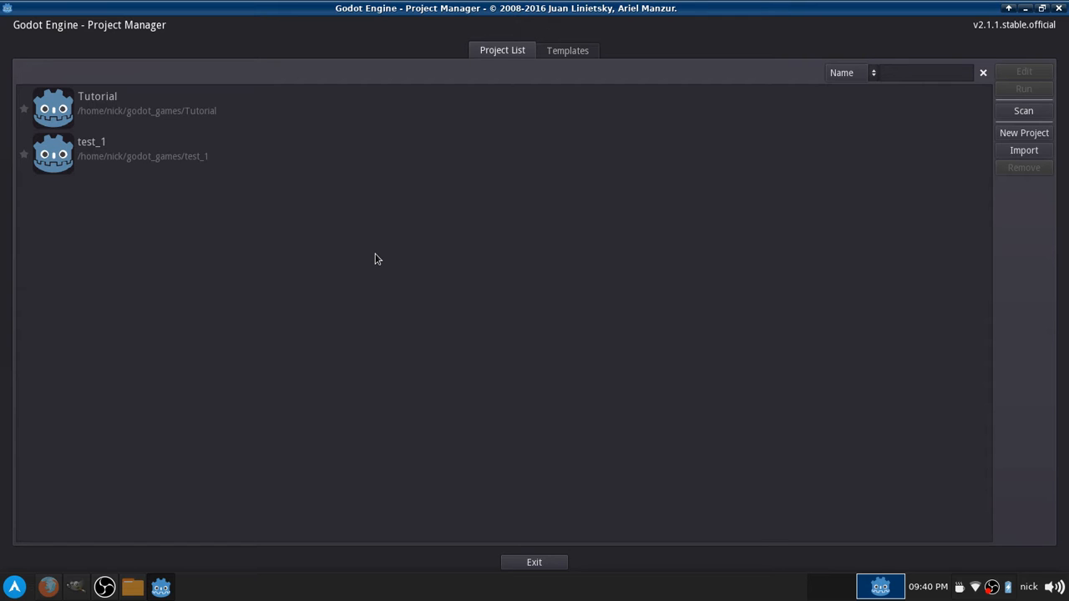
# Look over the contents of the Tutorial project folder in the file manager.
pyautogui.click(317, 101)
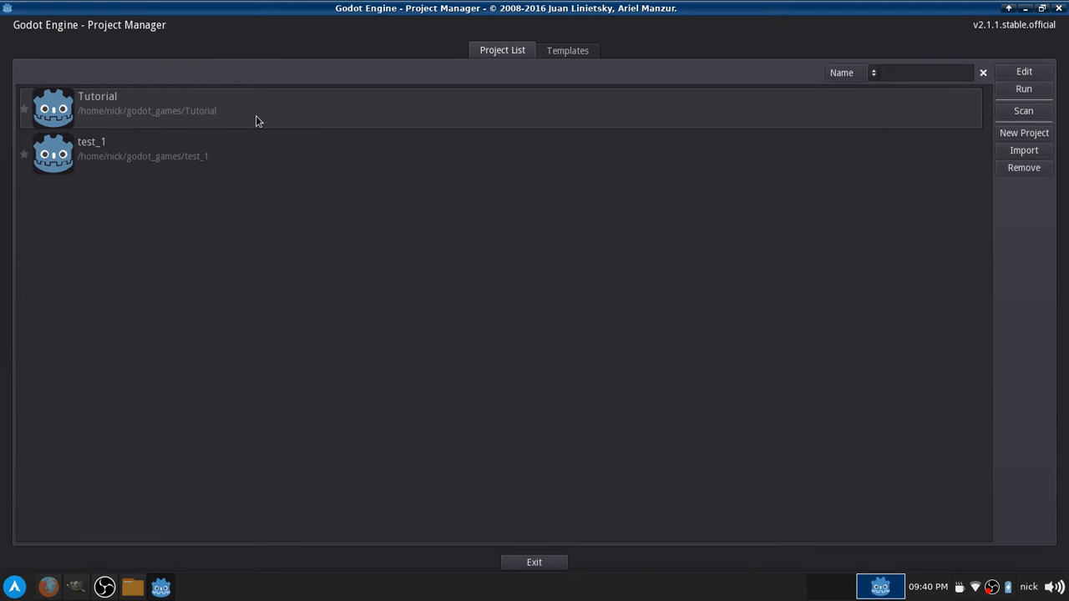
pyautogui.click(132, 587)
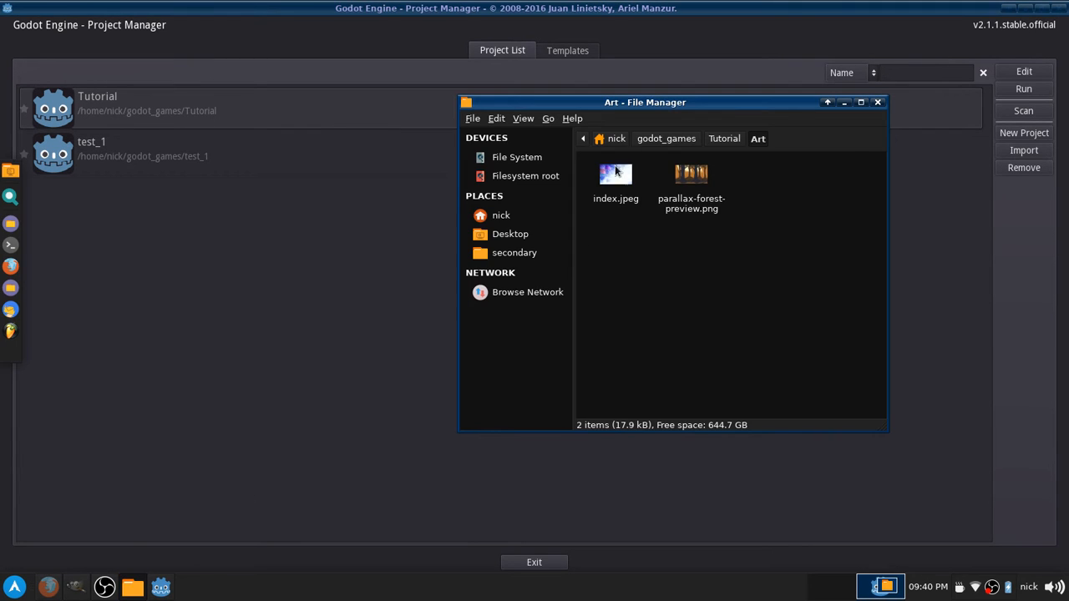
pyautogui.click(725, 138)
pyautogui.moveTo(727, 105); pyautogui.dragTo(662, 105)
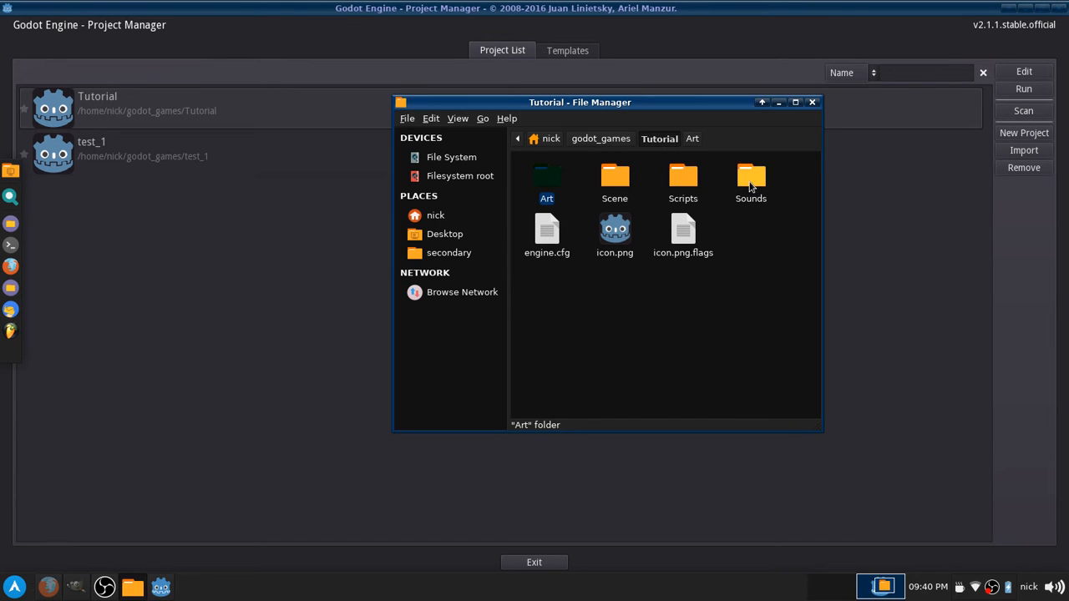
pyautogui.moveTo(767, 218); pyautogui.dragTo(541, 171)
pyautogui.click(689, 361)
pyautogui.click(779, 102)
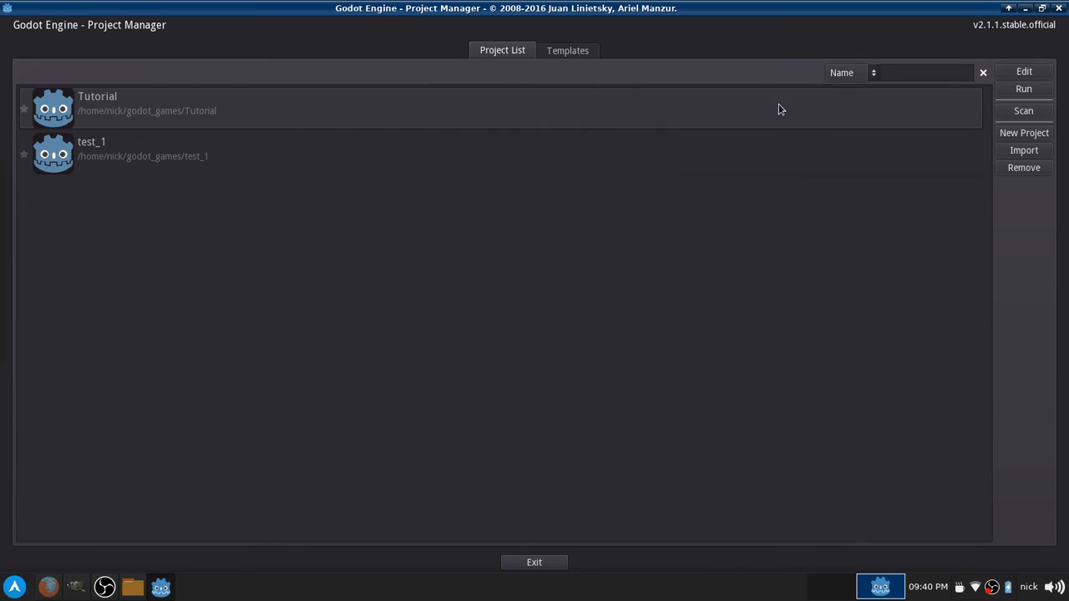
# Open the Tutorial project for editing and browse its Art, Scripts and Sounds folders.
pyautogui.doubleClick(573, 102)
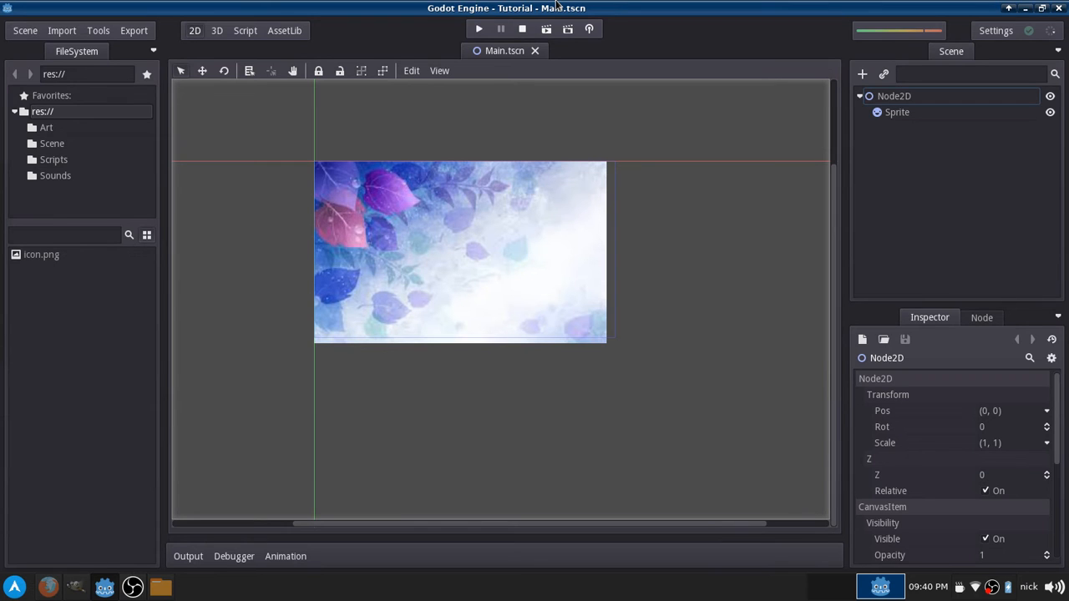
pyautogui.click(52, 129)
pyautogui.click(60, 159)
pyautogui.click(57, 175)
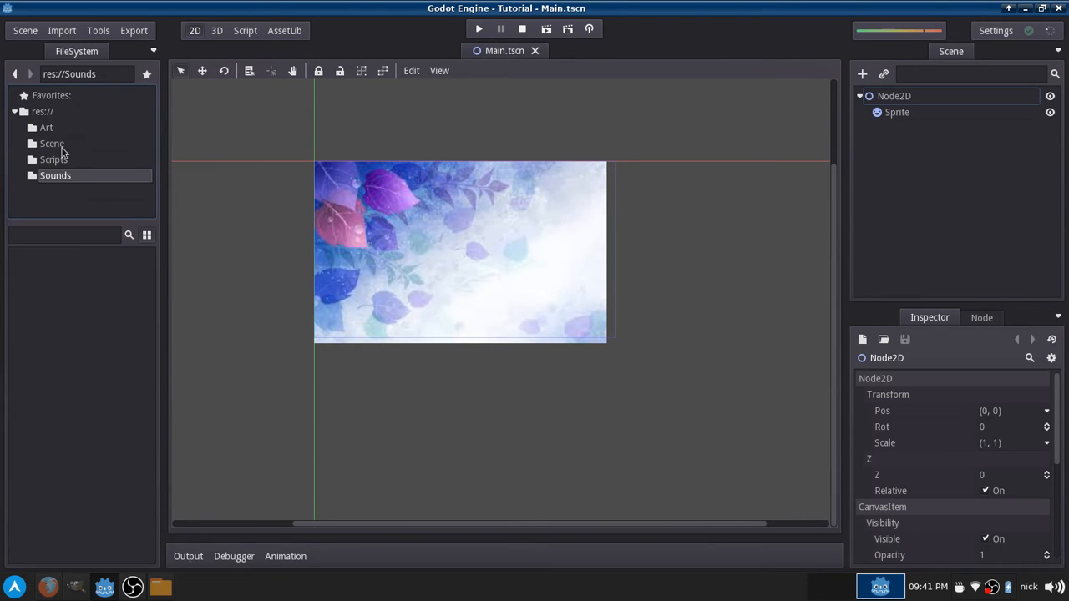
# Delete the Sprite node and the root Node2D from the Main scene.
pyautogui.click(912, 116)
pyautogui.rightClick(910, 116)
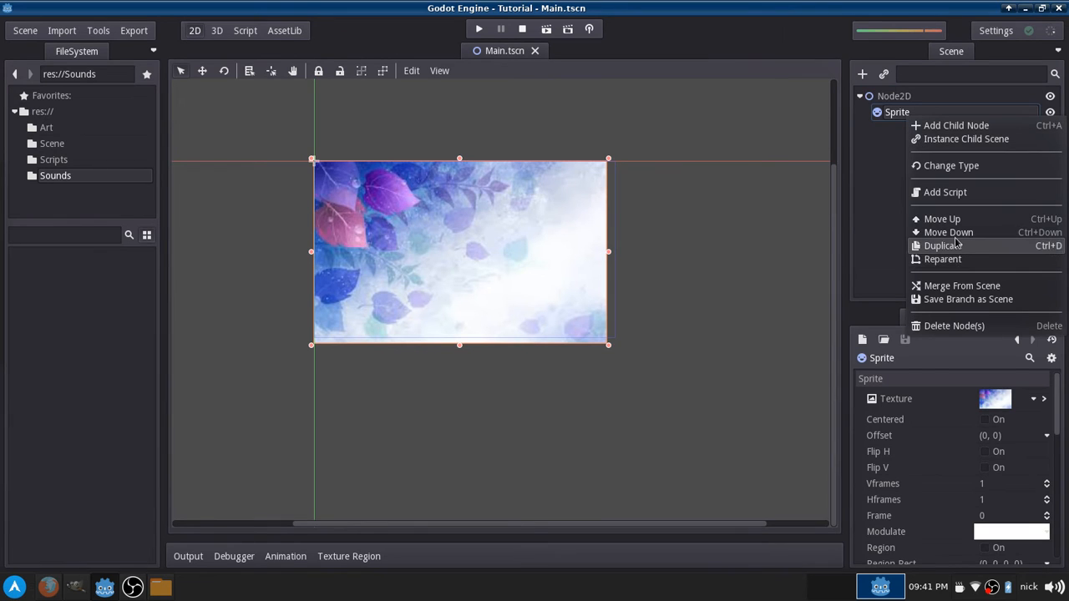
pyautogui.click(957, 326)
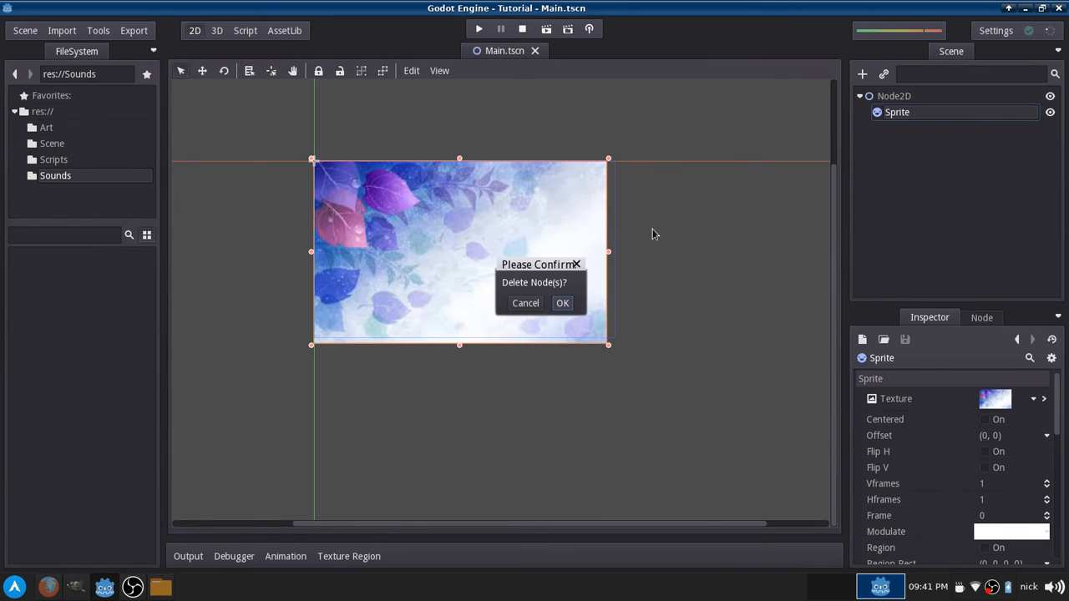
pyautogui.click(564, 304)
pyautogui.rightClick(891, 97)
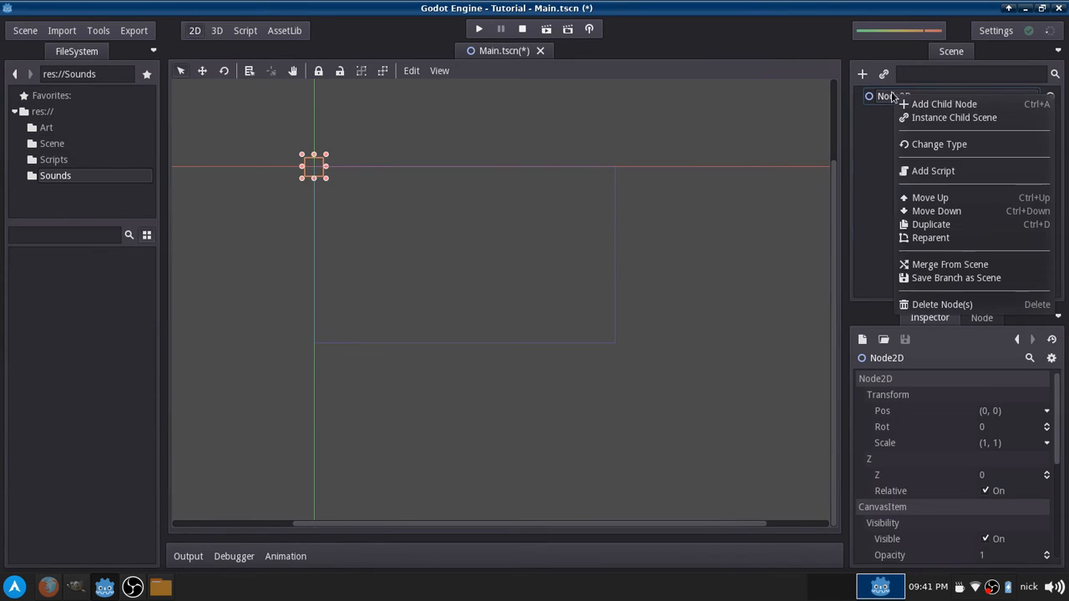
pyautogui.click(943, 304)
pyautogui.click(563, 303)
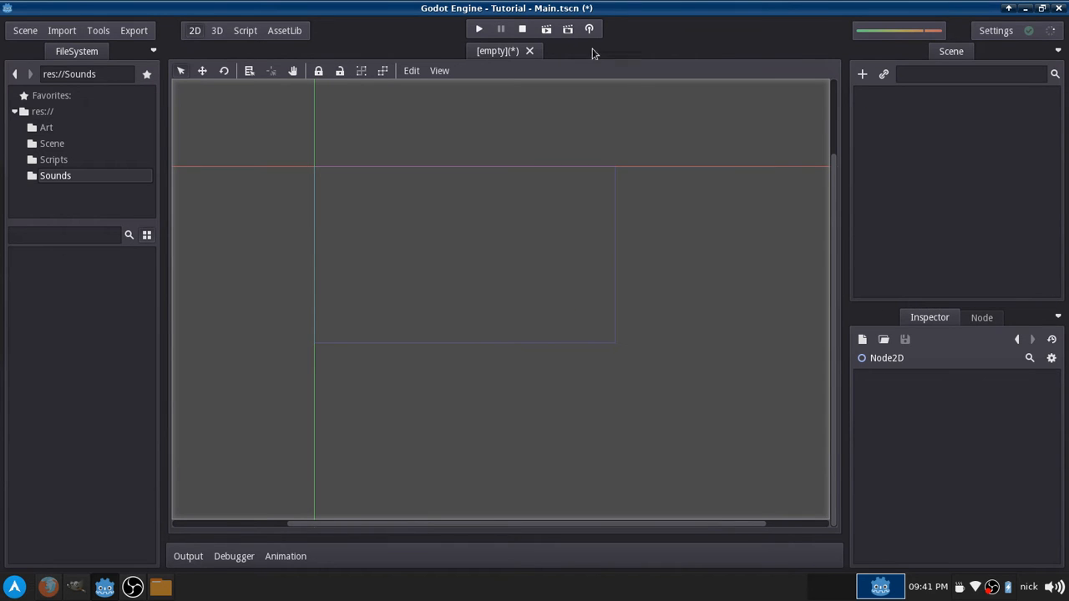
# Test-run the project, close the game window, and try to save the emptied scene.
pyautogui.click(479, 29)
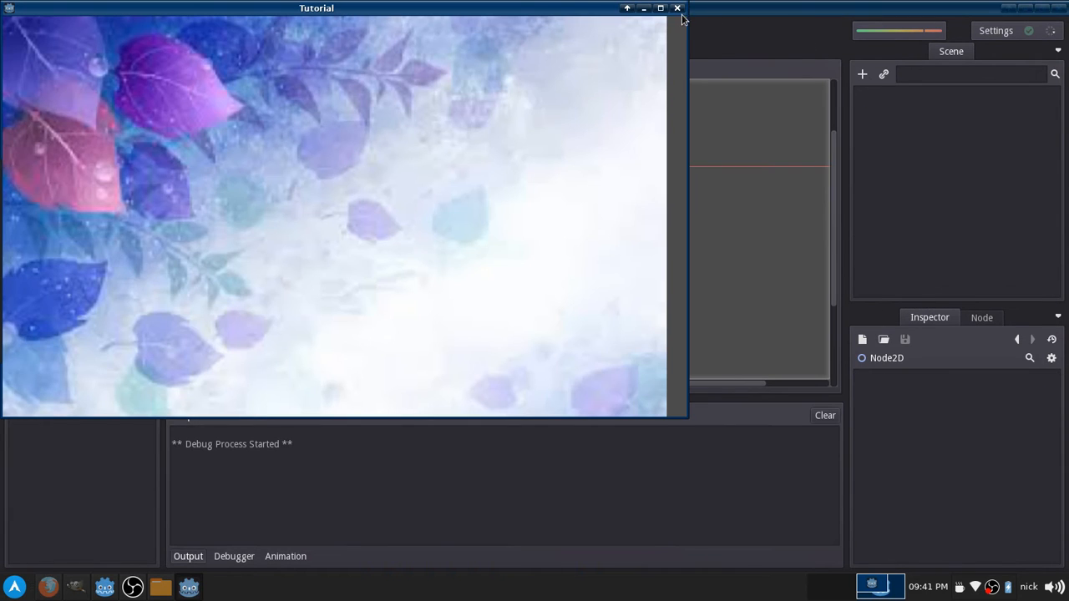
pyautogui.click(681, 10)
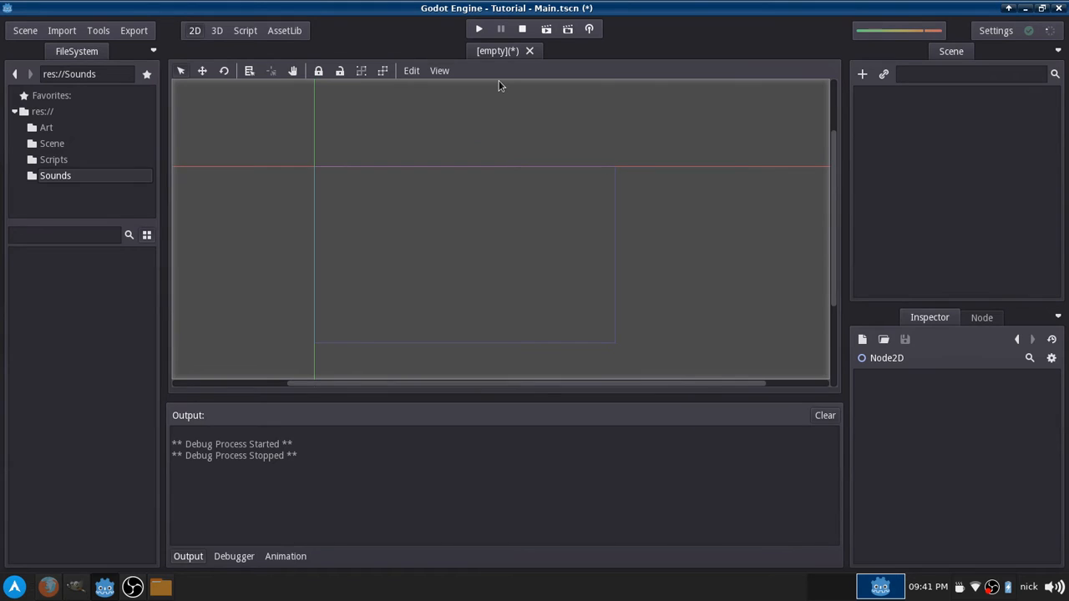
pyautogui.hotkey('ctrl', 's')
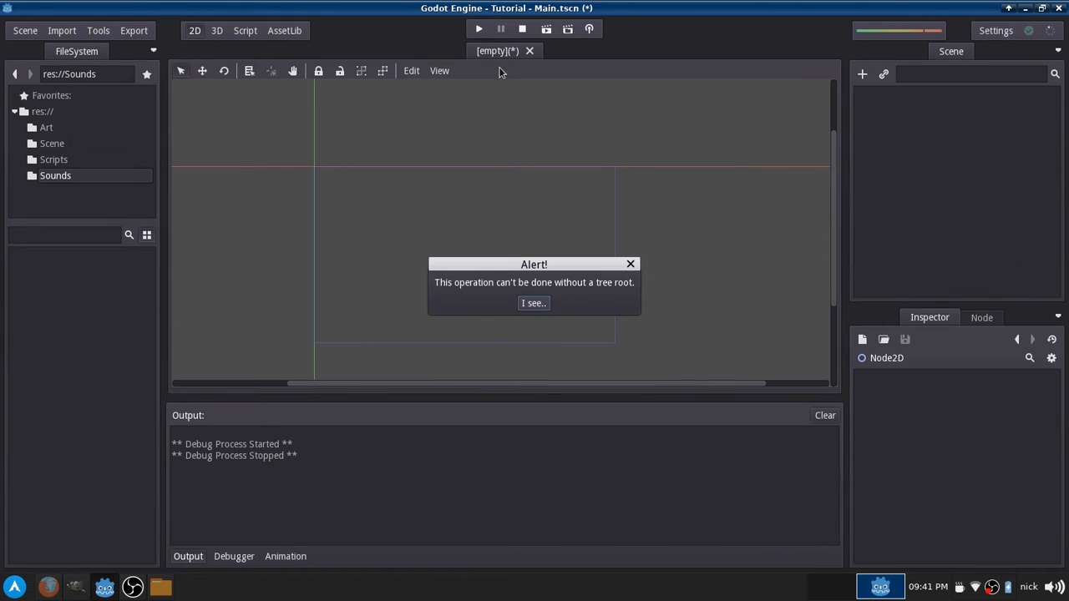
pyautogui.click(532, 305)
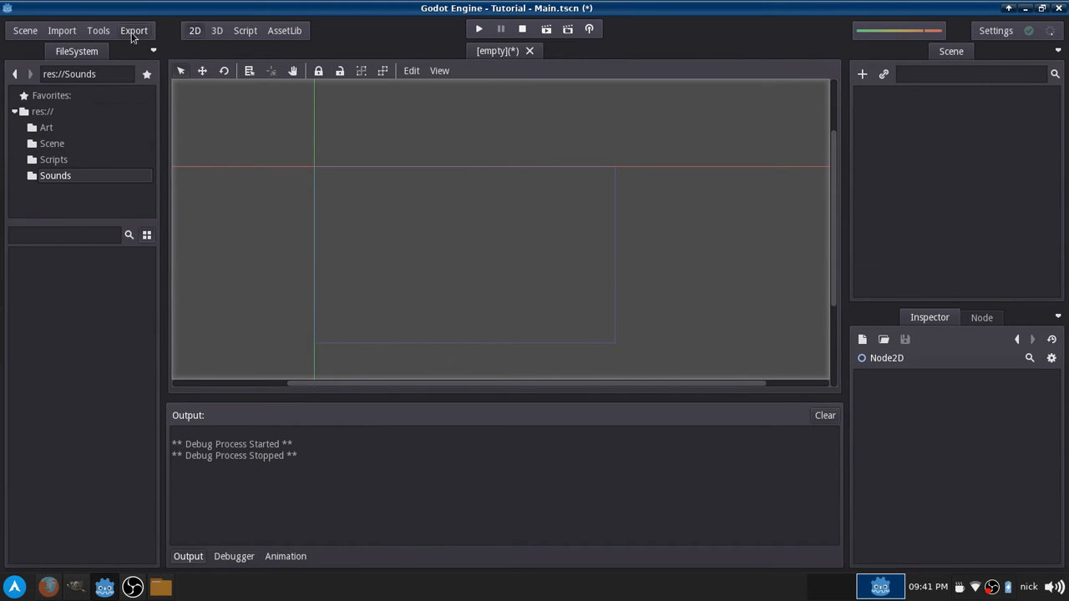
# Set the application's main_scene in the project settings to Main.tscn from the Scene folder.
pyautogui.click(23, 32)
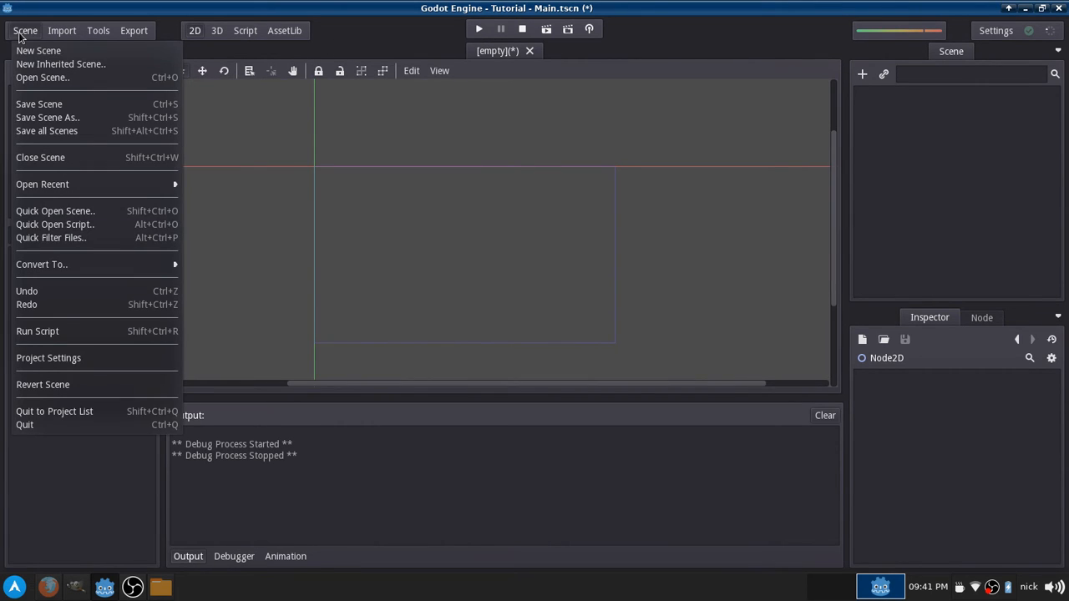
pyautogui.click(116, 366)
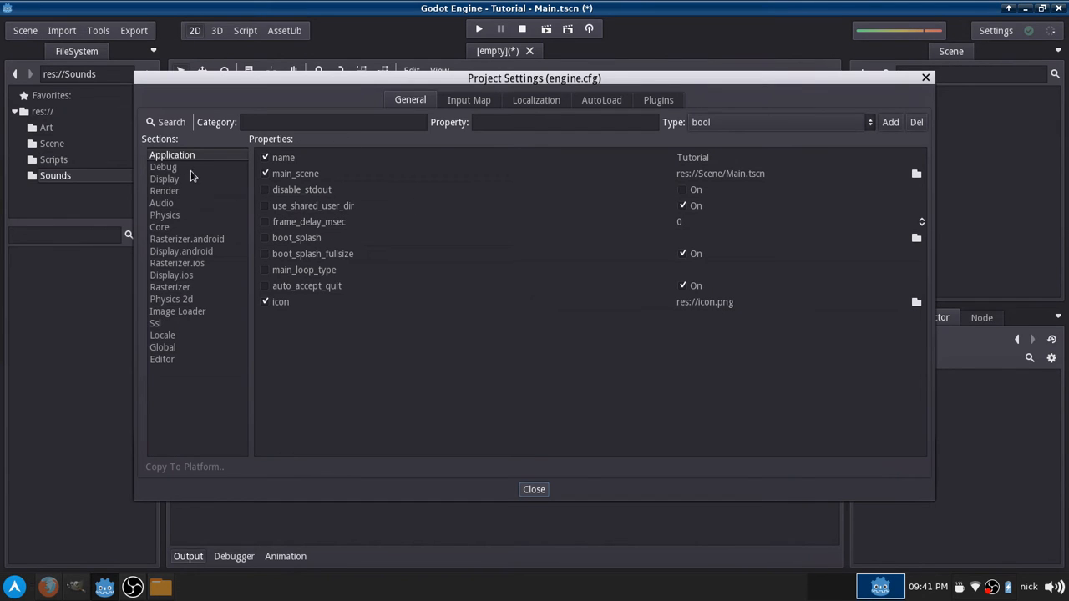
pyautogui.click(375, 174)
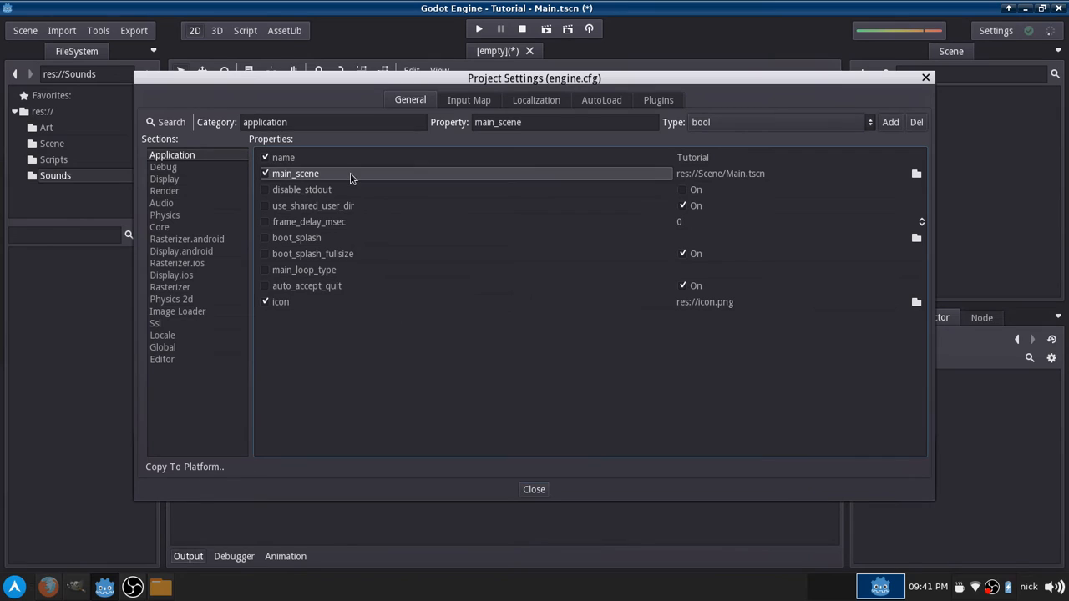
pyautogui.click(917, 173)
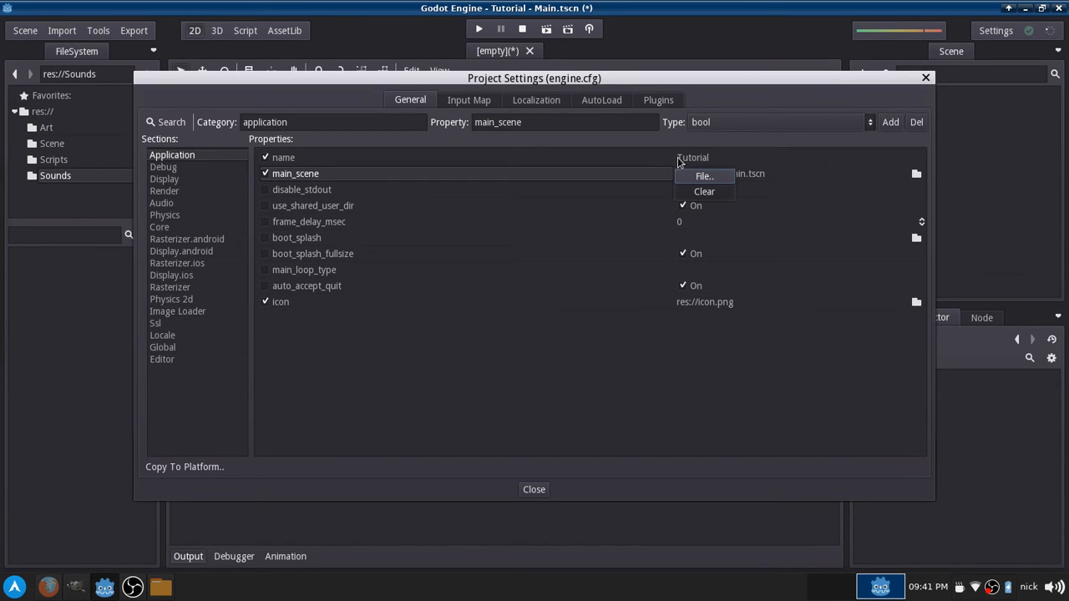
pyautogui.click(704, 176)
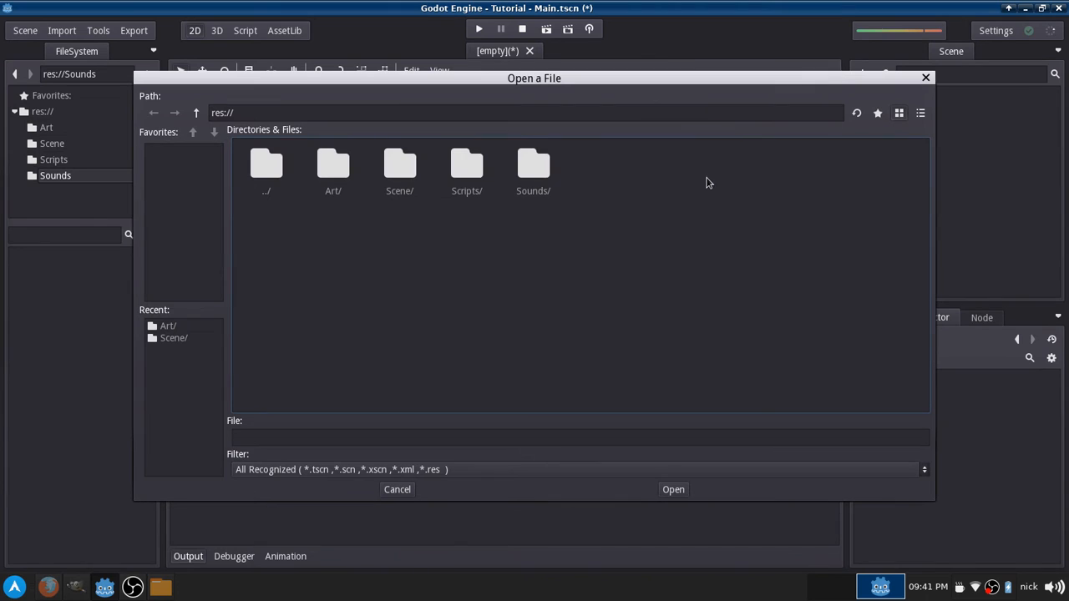
pyautogui.doubleClick(398, 177)
pyautogui.click(345, 174)
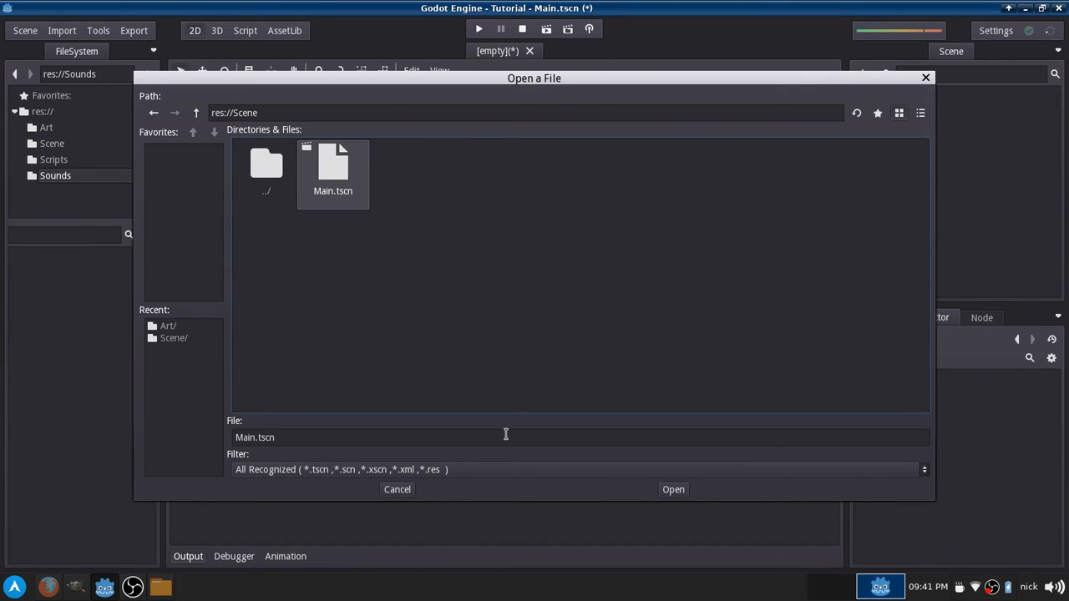
pyautogui.click(671, 489)
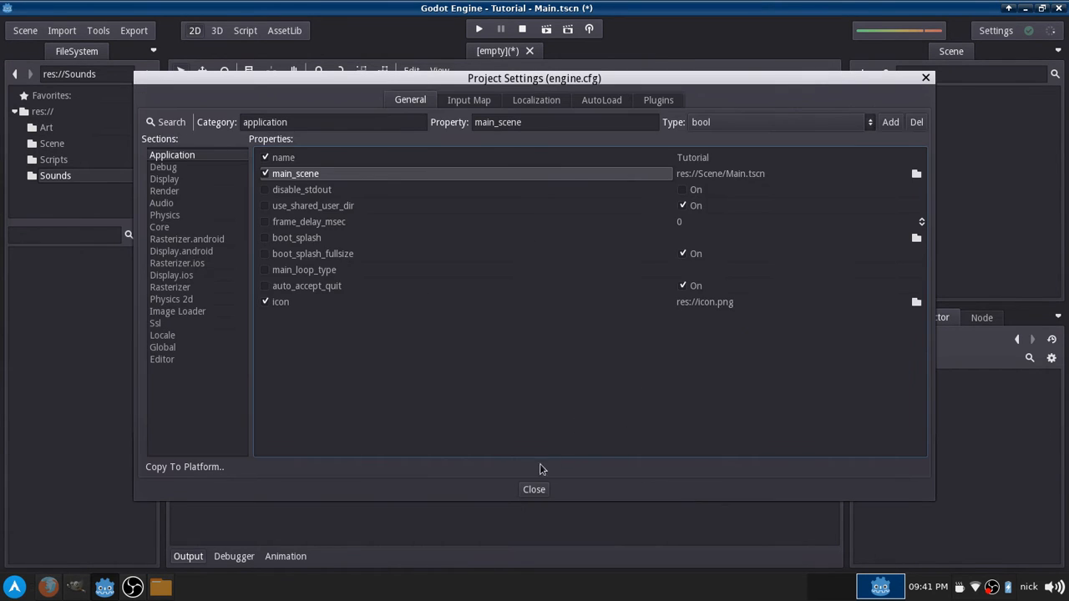
pyautogui.click(534, 490)
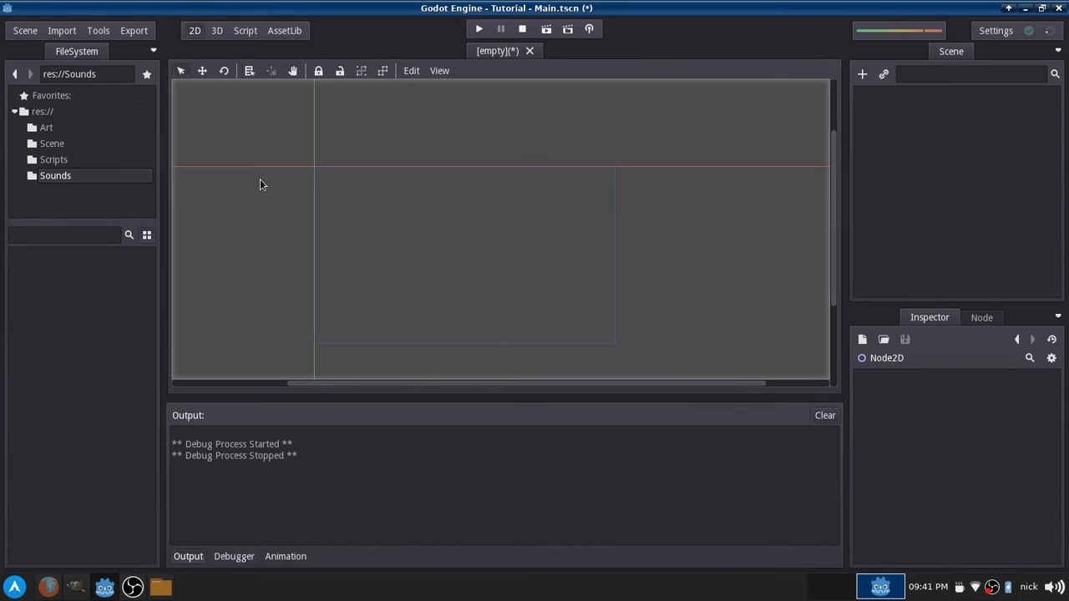
# Look at the empty scene in the 3D workspace and return to the 2D workspace.
pyautogui.click(20, 34)
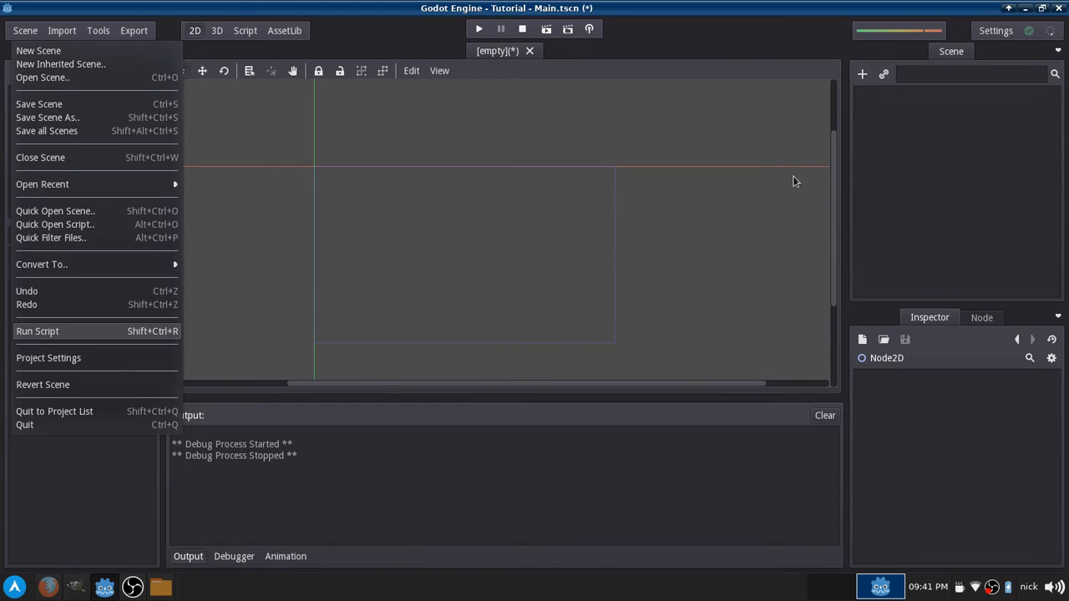
pyautogui.click(906, 154)
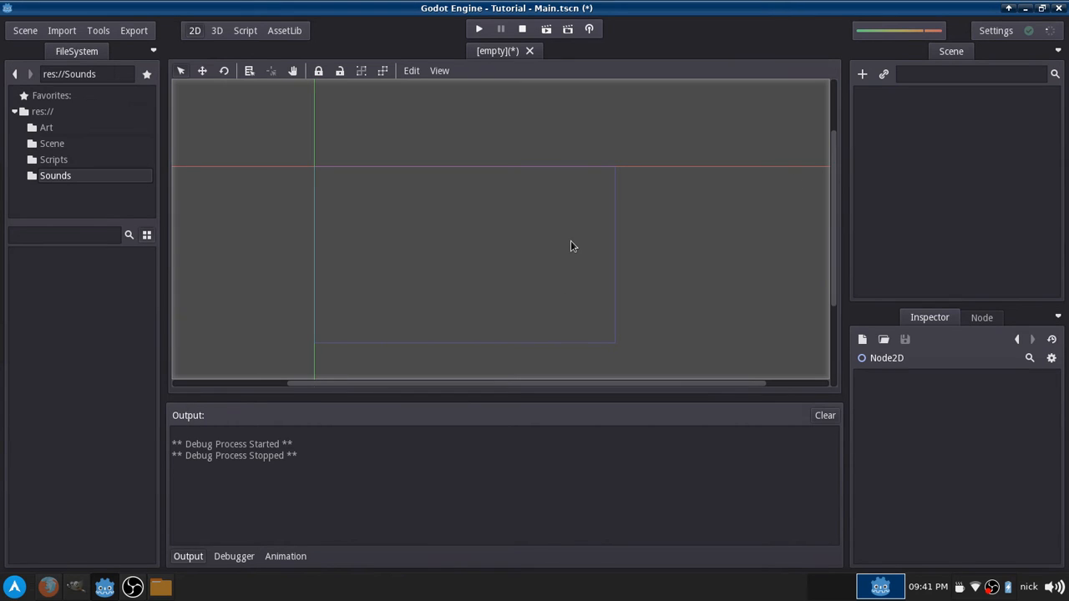
pyautogui.click(216, 31)
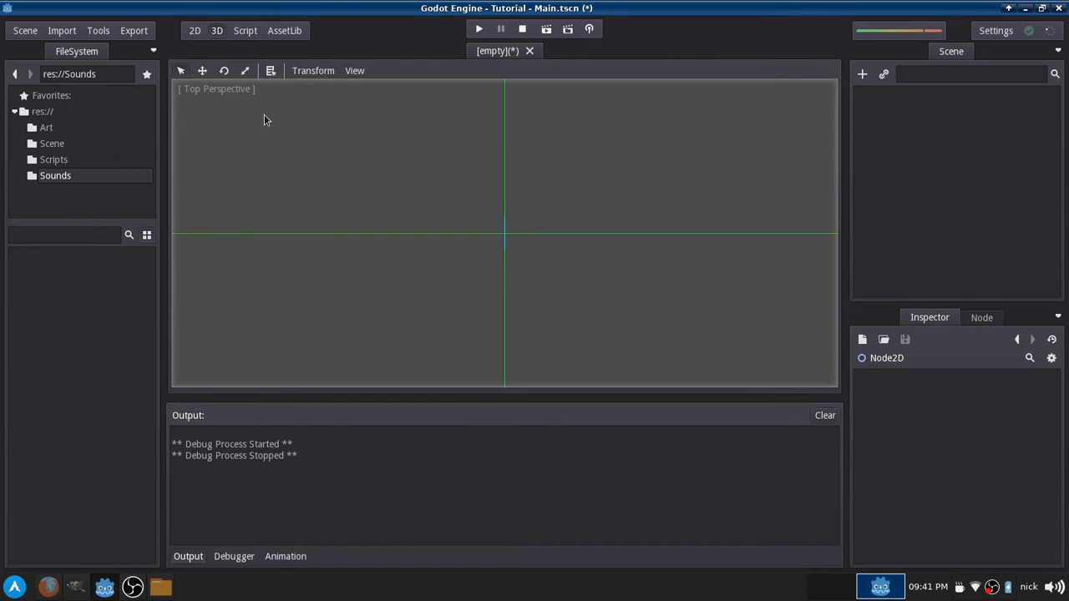
pyautogui.click(196, 32)
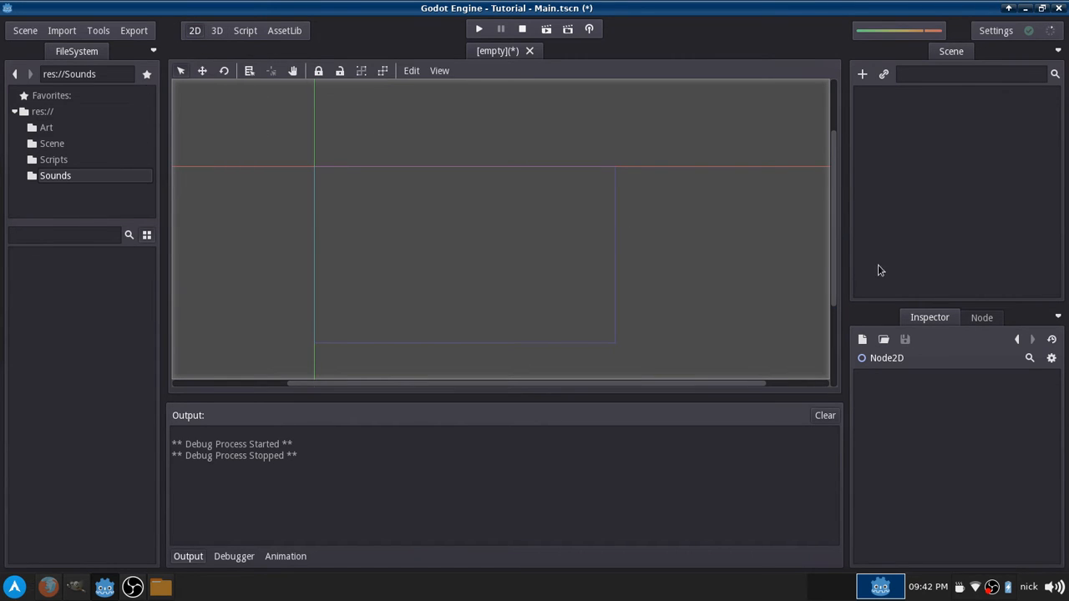
pyautogui.moveTo(615, 338); pyautogui.dragTo(603, 288, button='middle')
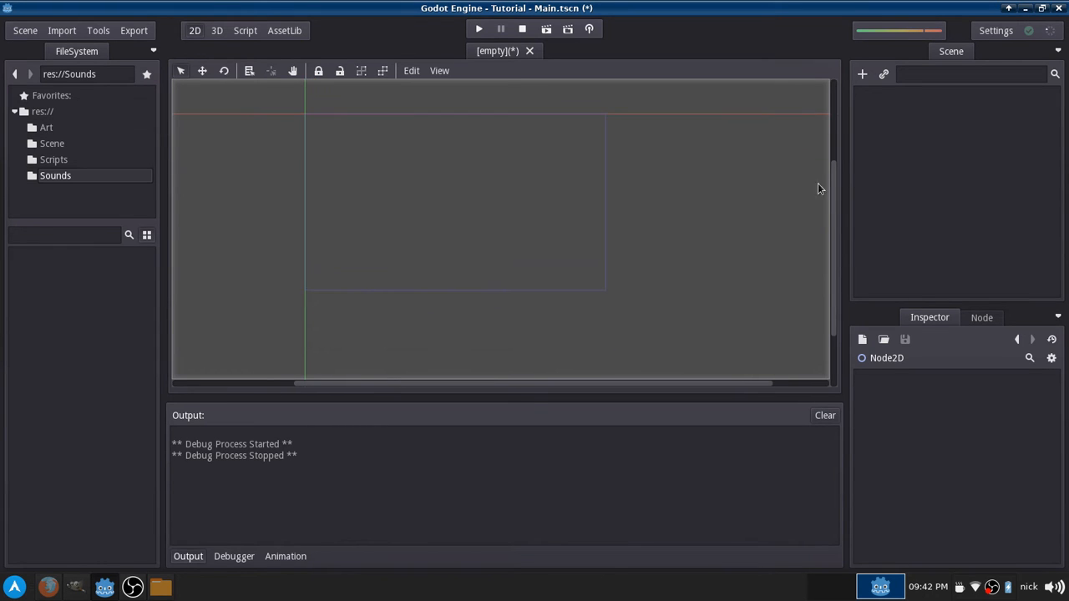
# Create a Node2D as the root node of the empty scene.
pyautogui.click(863, 74)
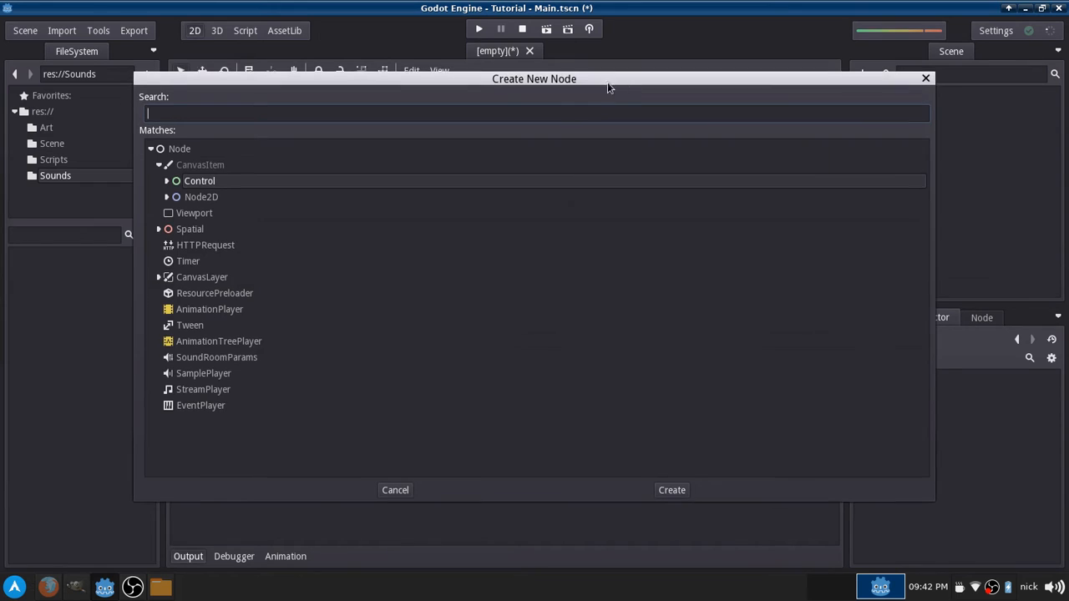
pyautogui.moveTo(607, 82); pyautogui.dragTo(618, 85)
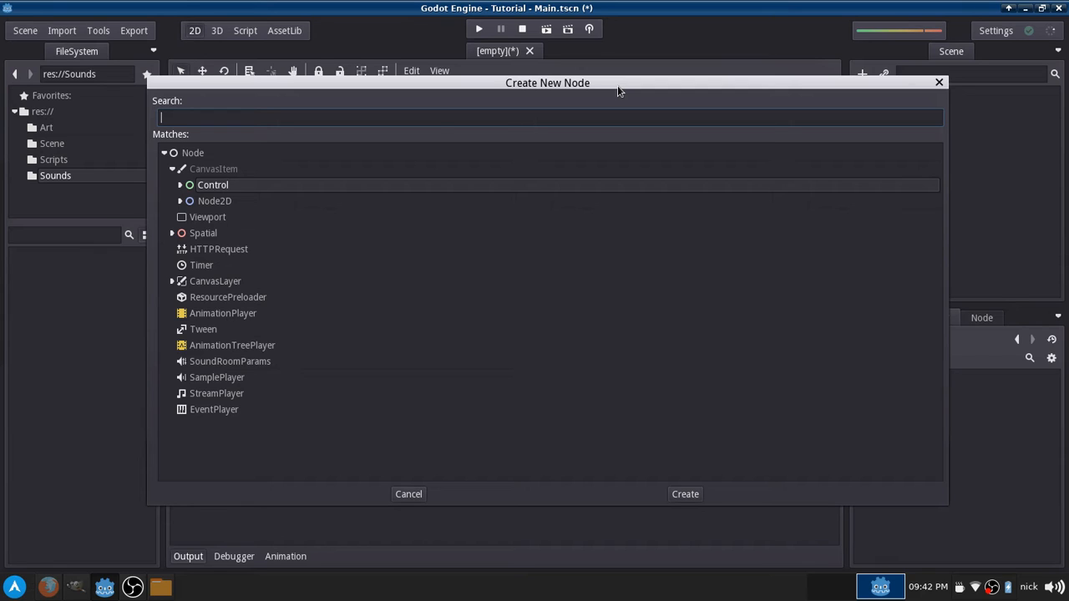
pyautogui.click(179, 202)
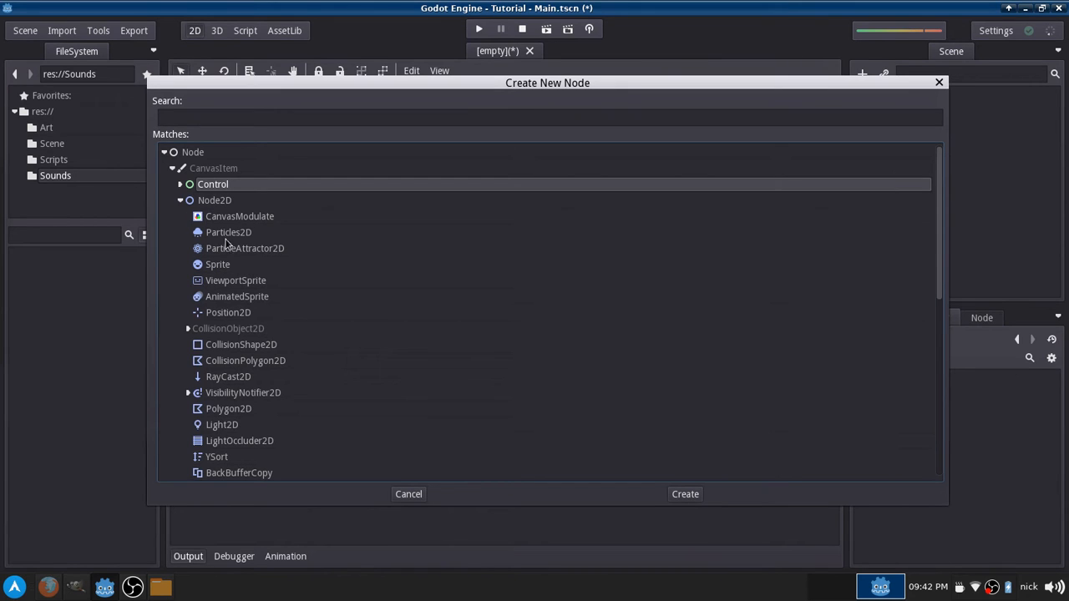
pyautogui.click(222, 202)
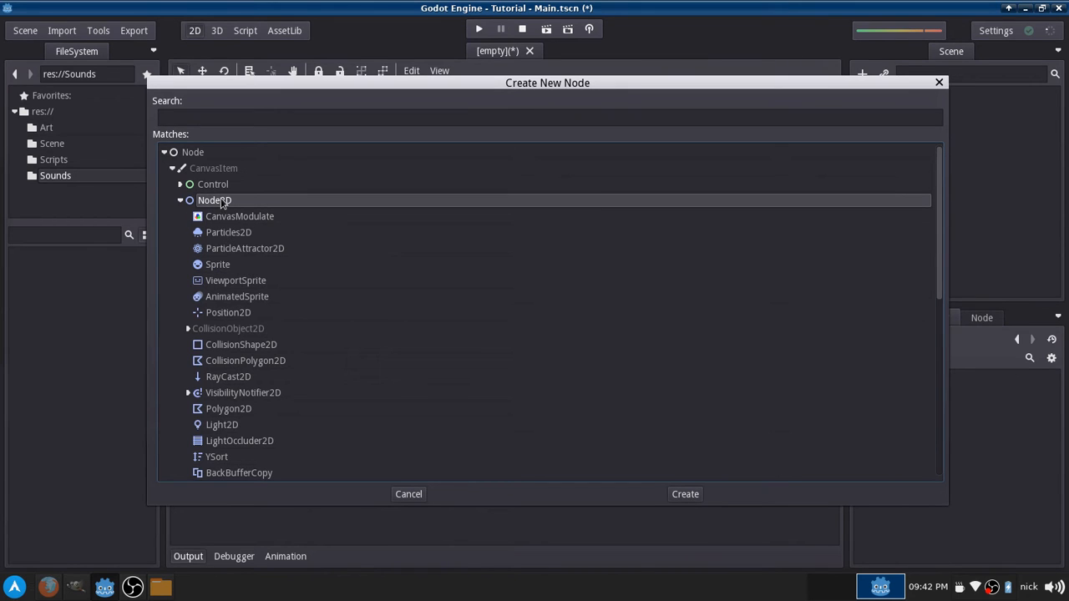
pyautogui.click(695, 497)
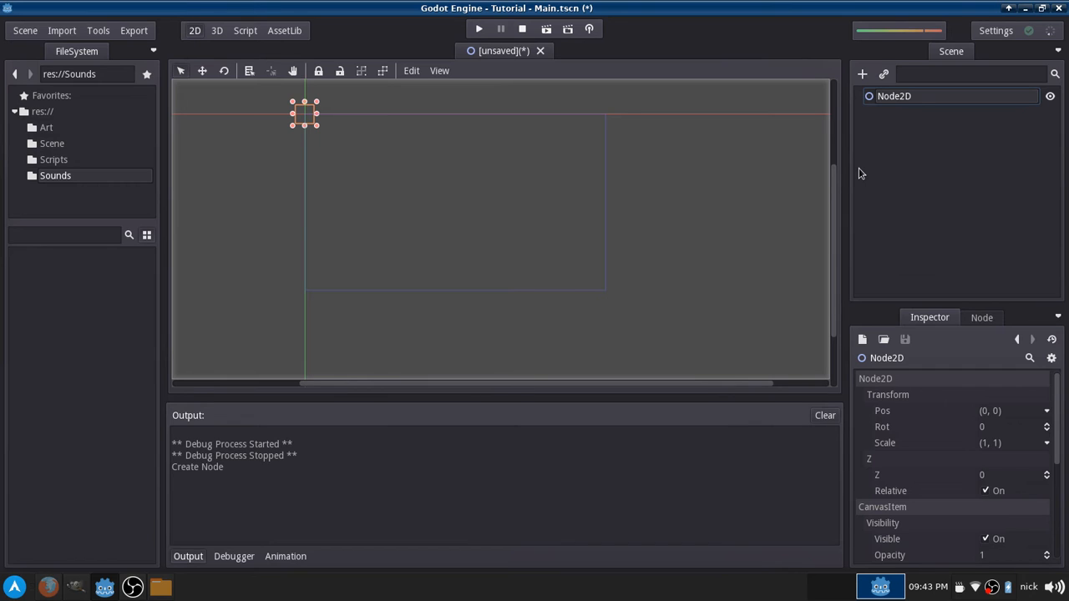
# Save the scene as Main.tscn in the Scene folder, overwriting the existing file.
pyautogui.click(907, 98)
pyautogui.hotkey('ctrl', 's')
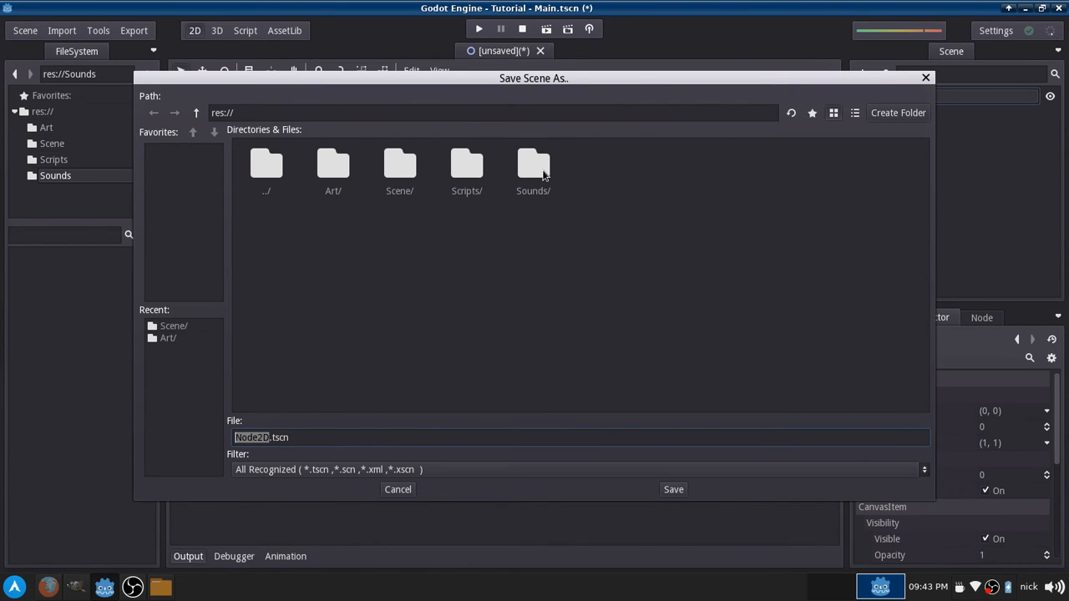
pyautogui.click(401, 172)
pyautogui.doubleClick(400, 173)
pyautogui.click(329, 171)
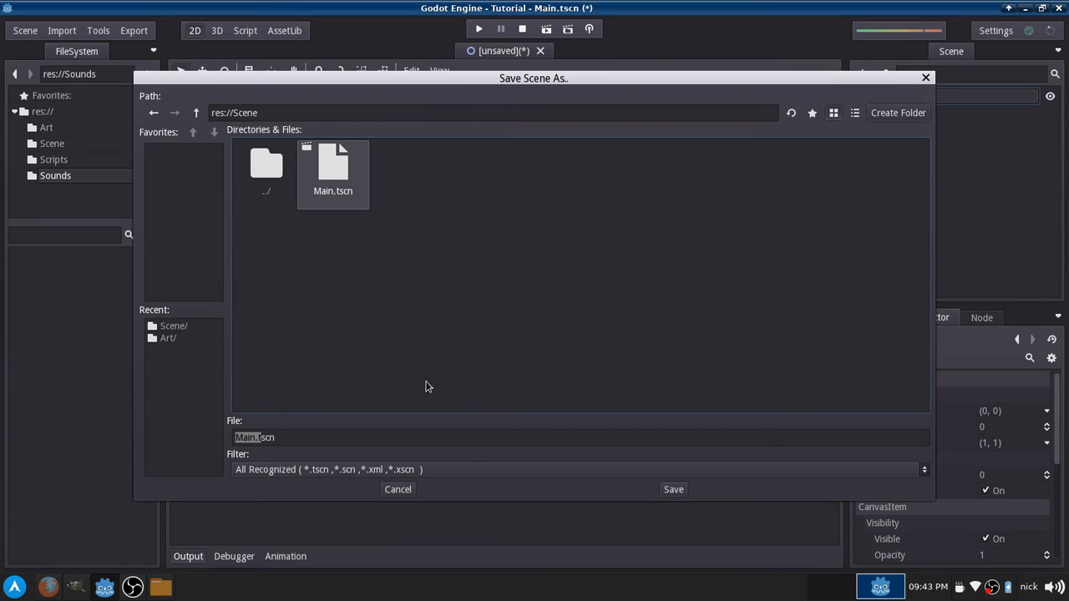
pyautogui.click(681, 493)
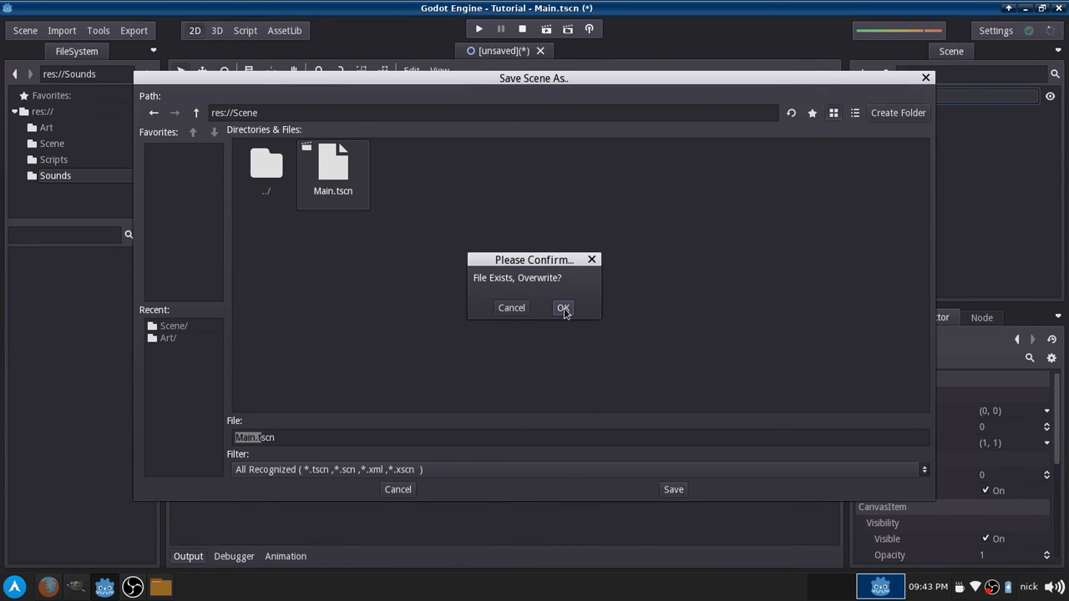
pyautogui.click(564, 309)
# Test-run the project with the saved main scene and close the game window.
pyautogui.click(481, 34)
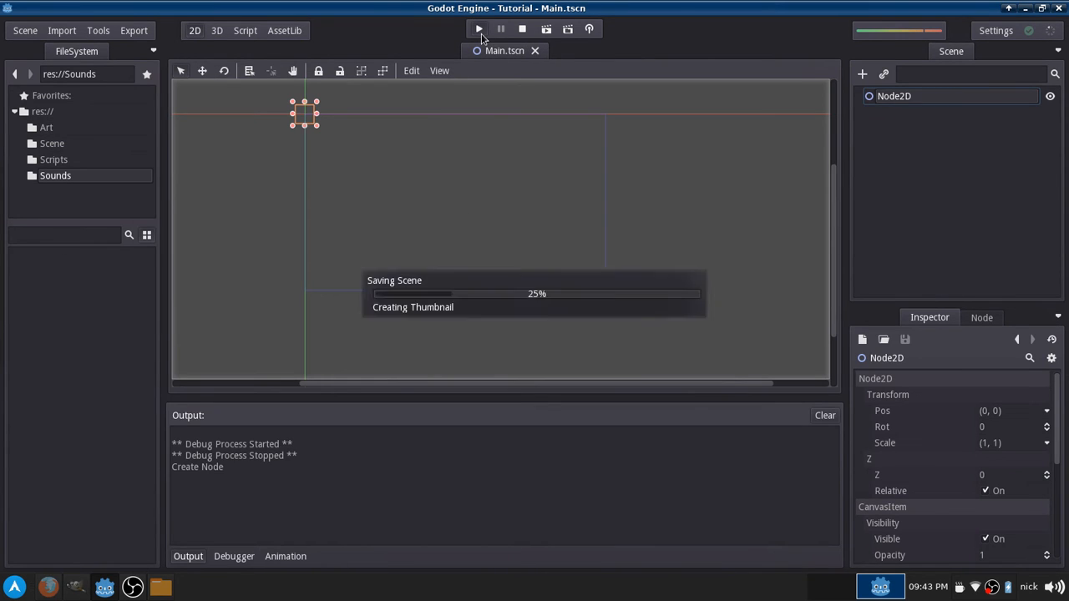
pyautogui.moveTo(504, 8); pyautogui.dragTo(589, 28)
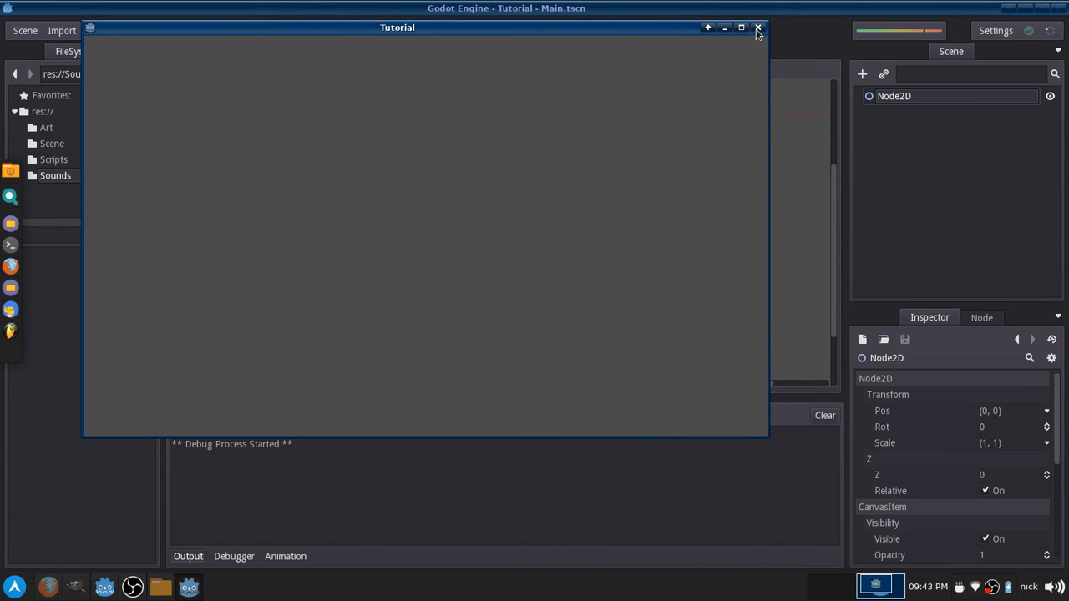
pyautogui.click(758, 28)
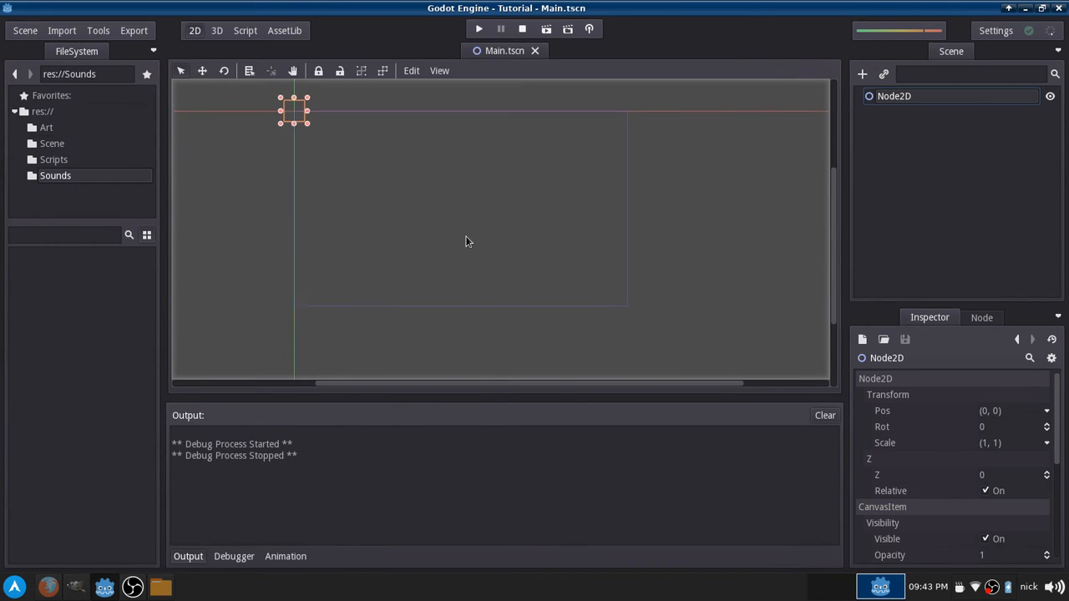
# Show the Art folder's files and add a Sprite node as a child of the Node2D root.
pyautogui.click(57, 129)
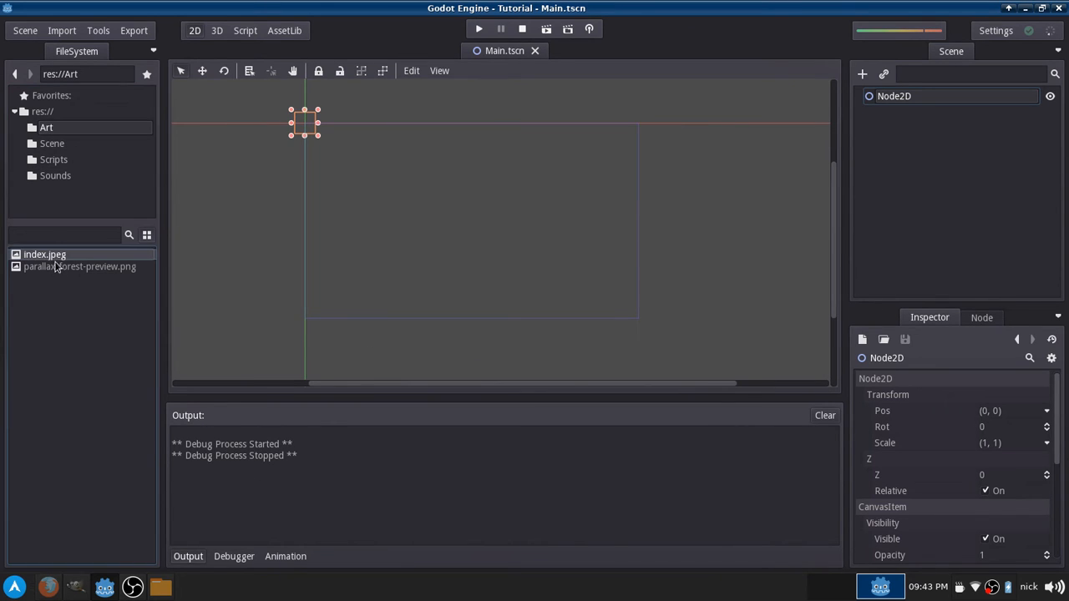
pyautogui.click(56, 265)
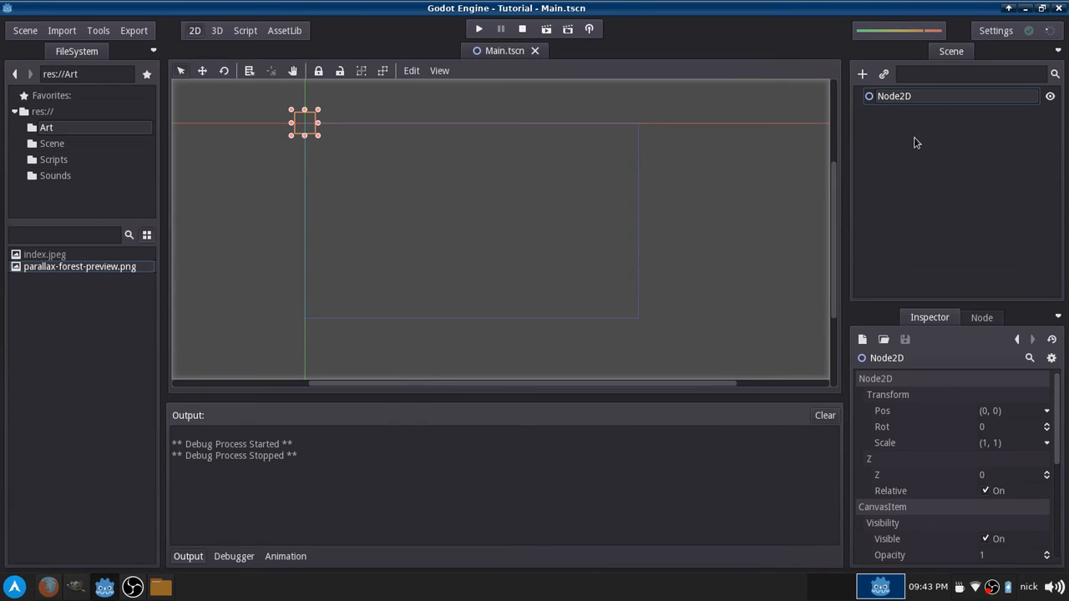
pyautogui.click(861, 76)
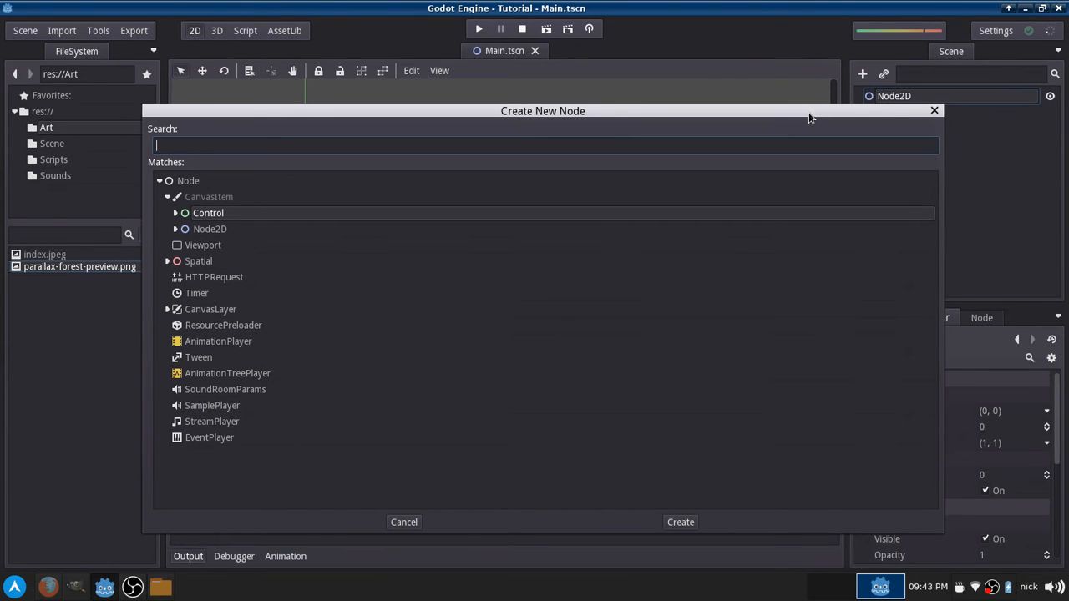
pyautogui.moveTo(807, 113); pyautogui.dragTo(825, 111)
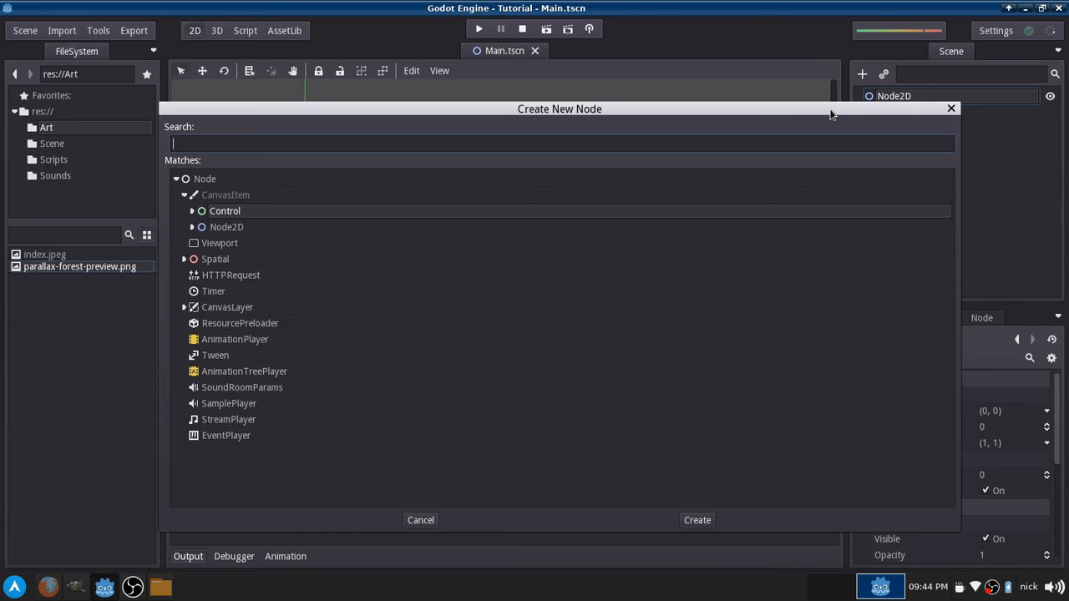
pyautogui.click(192, 227)
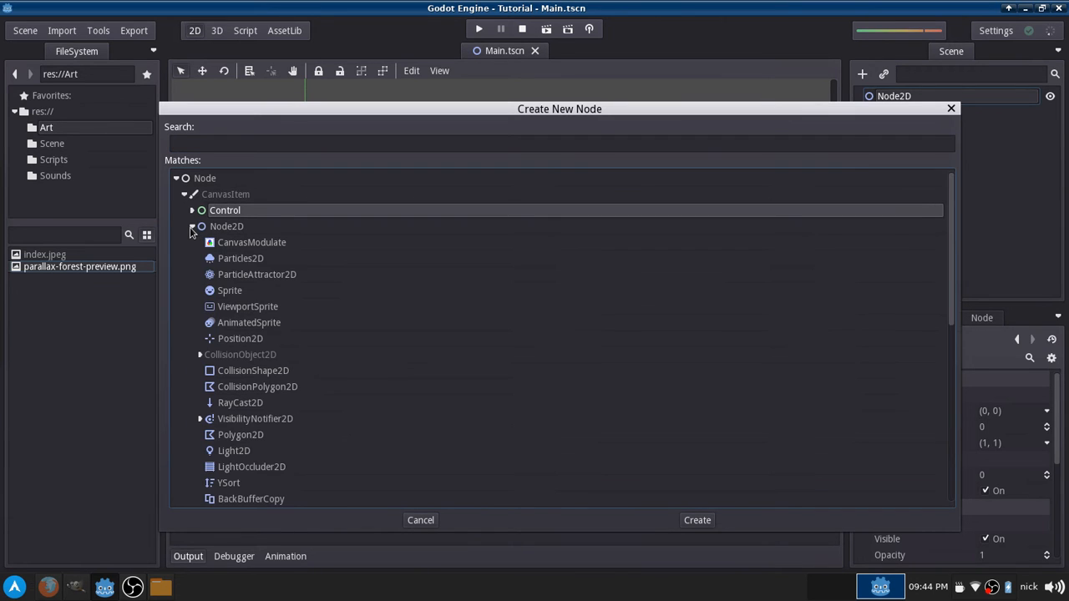
pyautogui.click(227, 294)
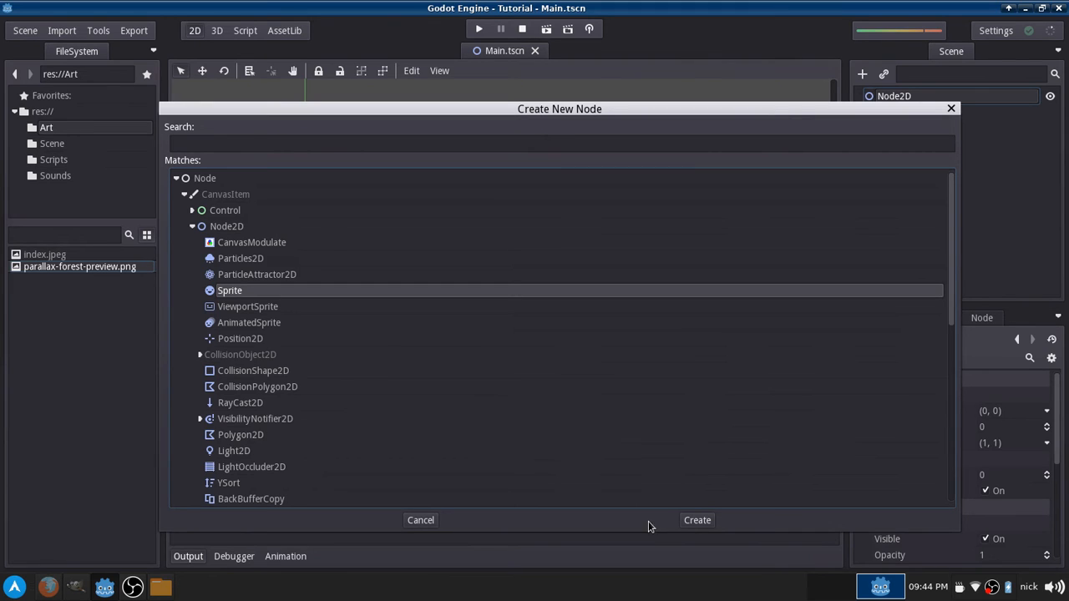
pyautogui.click(690, 522)
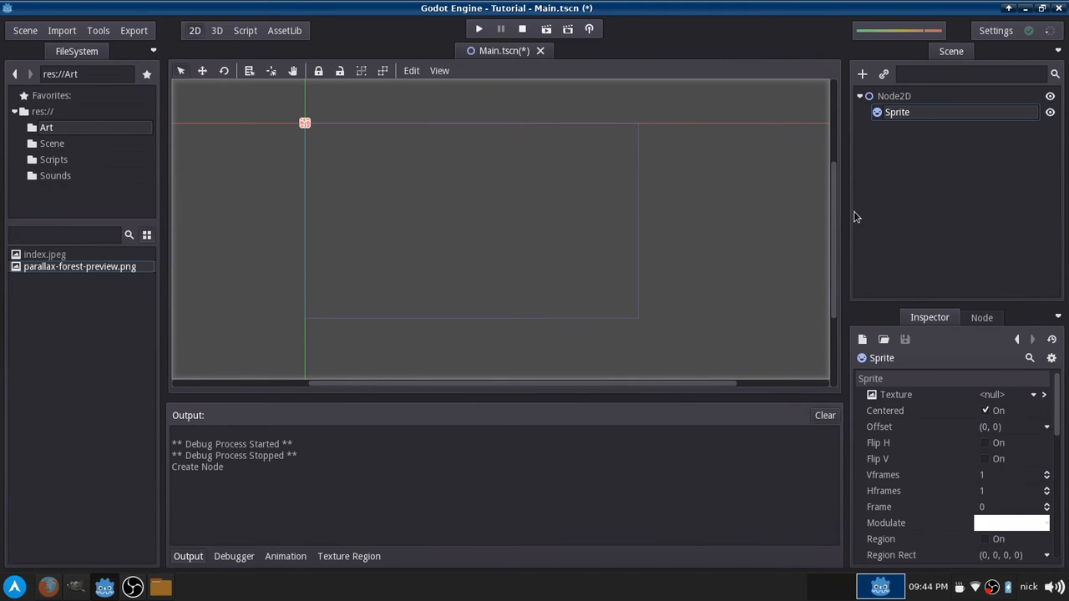
# Rename the root Node2D node to World2D.
pyautogui.click(902, 114)
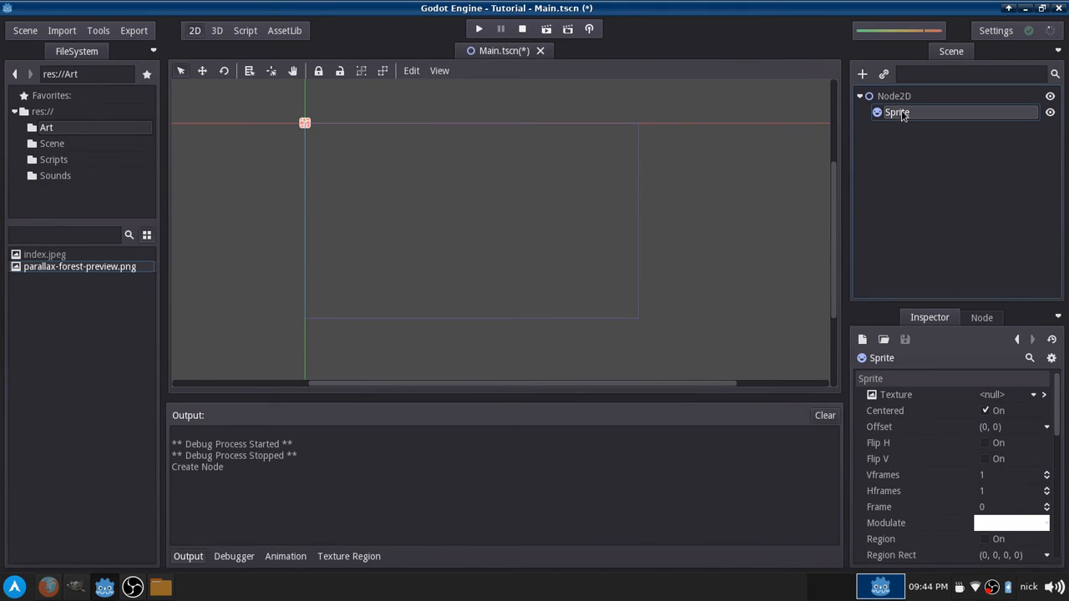
pyautogui.click(900, 98)
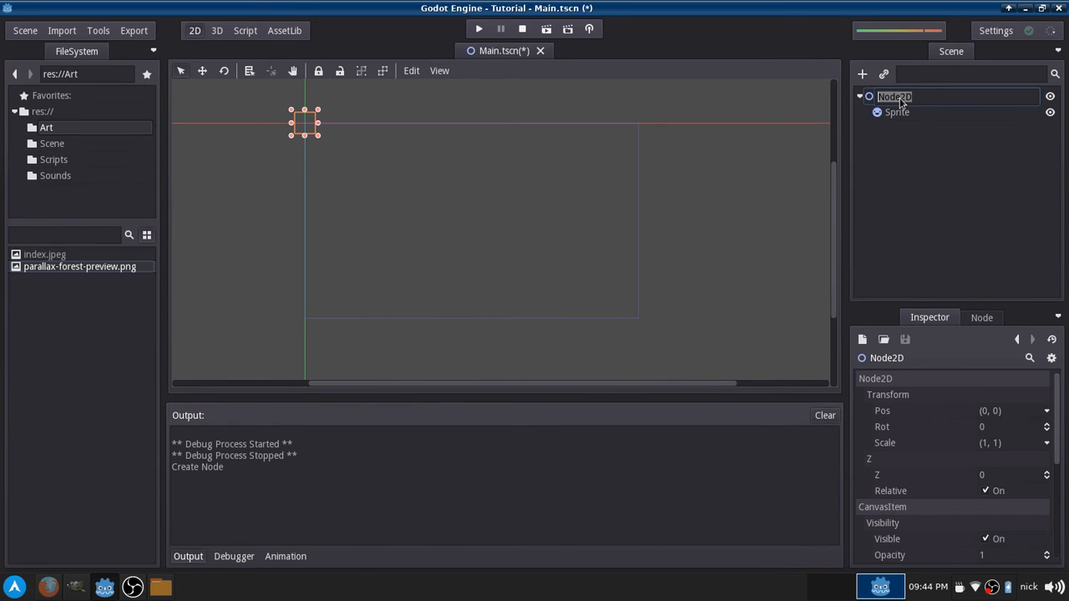
pyautogui.write('World2D')
pyautogui.press('Return')
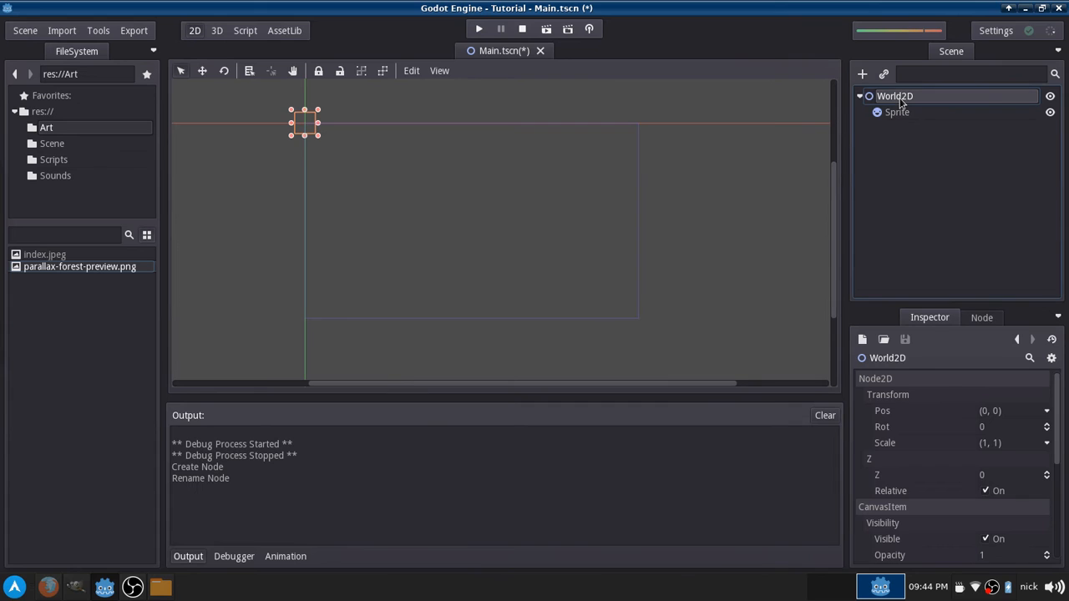
# Rename the Sprite child node to Background1.
pyautogui.click(900, 112)
pyautogui.click(901, 115)
pyautogui.write('Background')
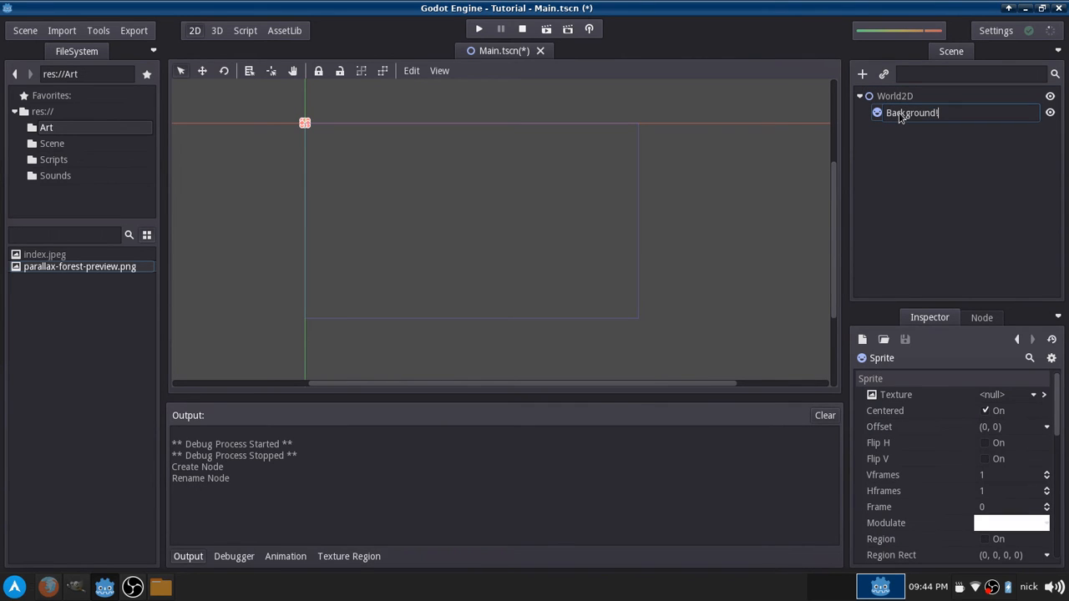
pyautogui.write('1')
pyautogui.press('Return')
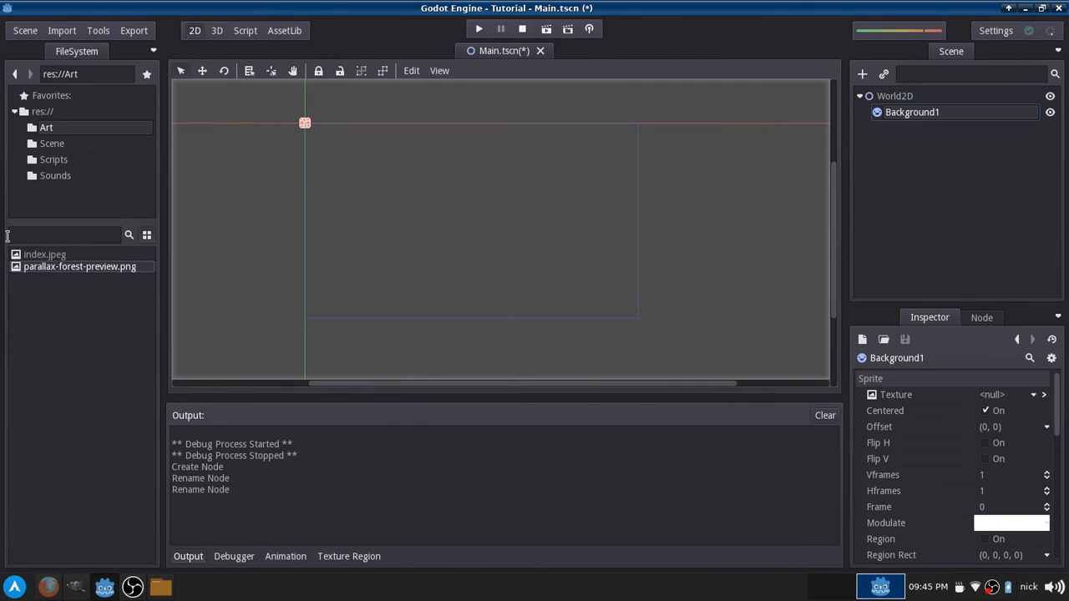
# Switch to the file manager, view index.jpeg and parallax-forest-preview.png from the Art folder in the image viewer, and return to Godot.
pyautogui.click(56, 254)
pyautogui.click(63, 265)
pyautogui.click(161, 587)
pyautogui.doubleClick(548, 177)
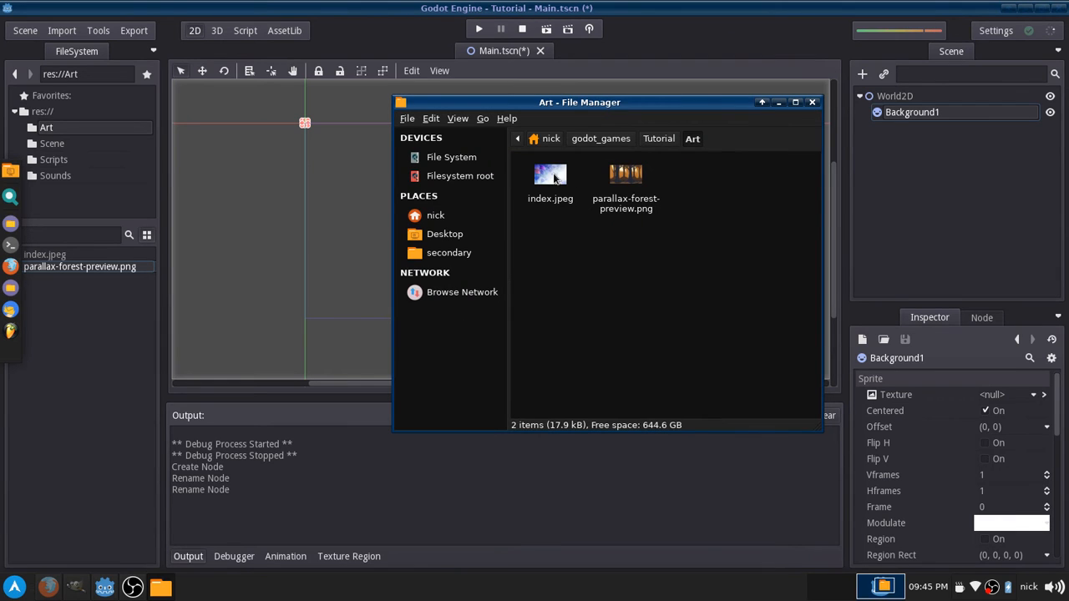
pyautogui.click(623, 176)
pyautogui.doubleClick(624, 176)
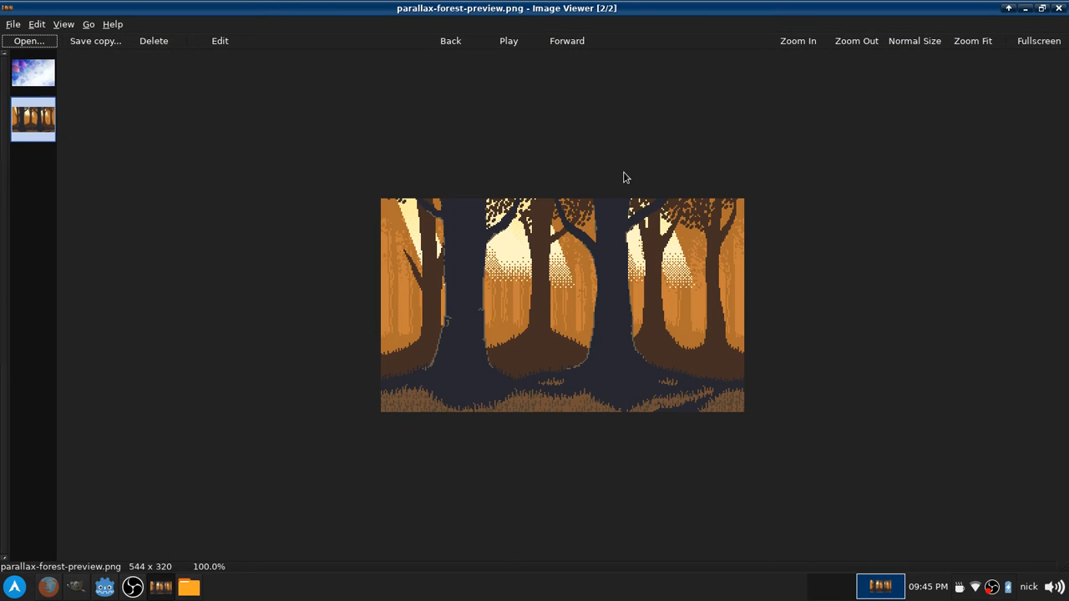
pyautogui.press('Left')
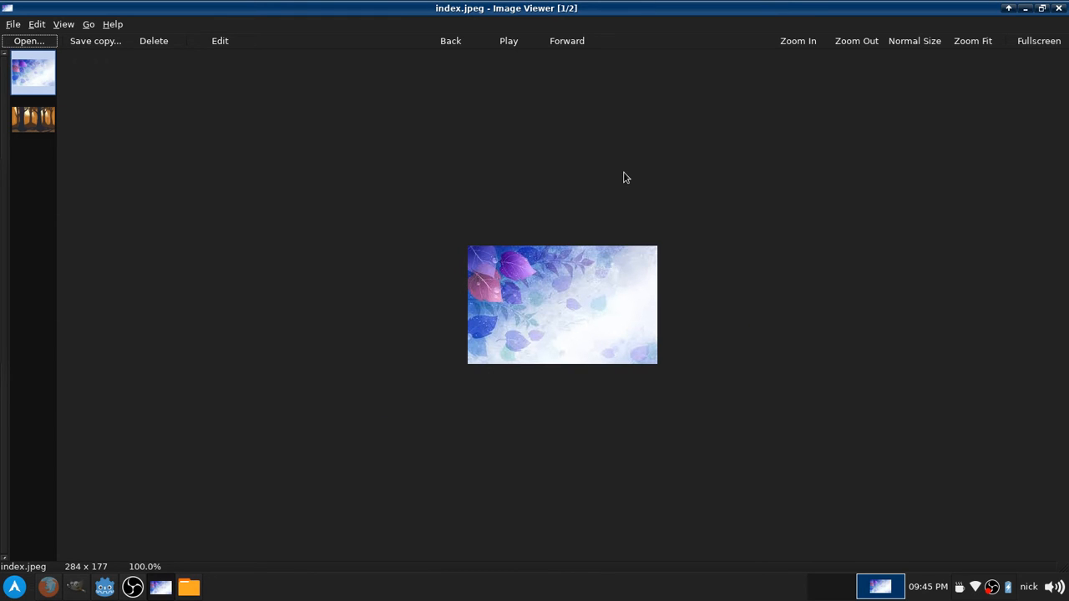
pyautogui.press('Right')
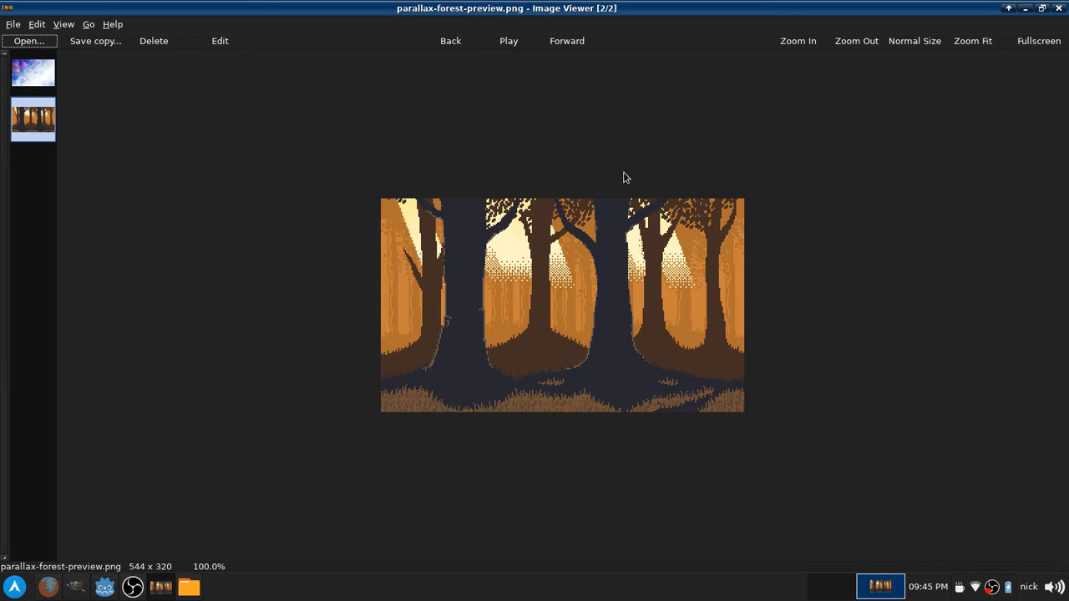
pyautogui.click(1028, 10)
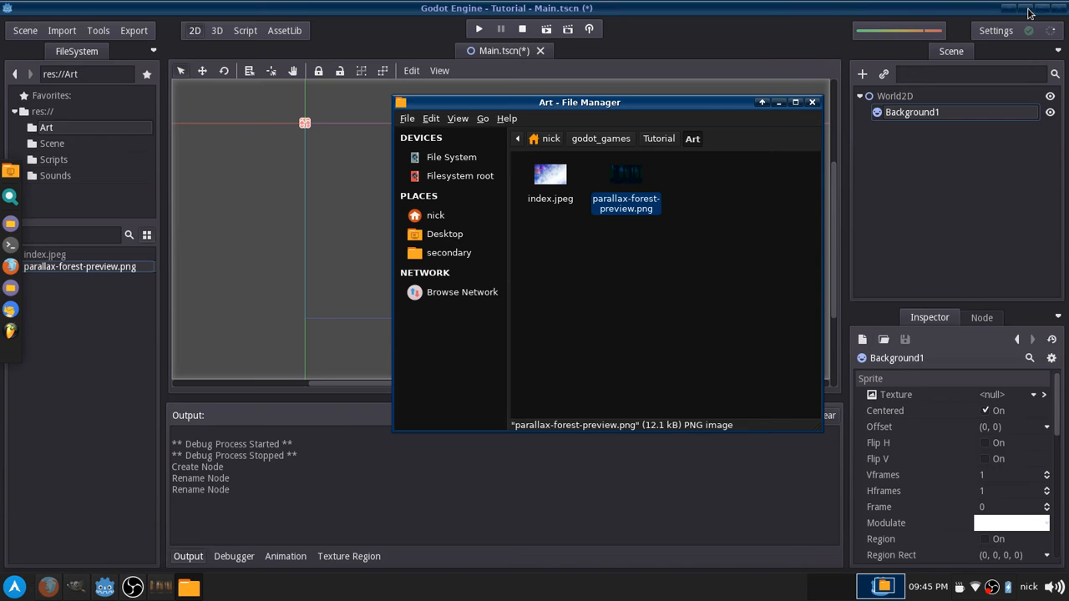
pyautogui.click(785, 10)
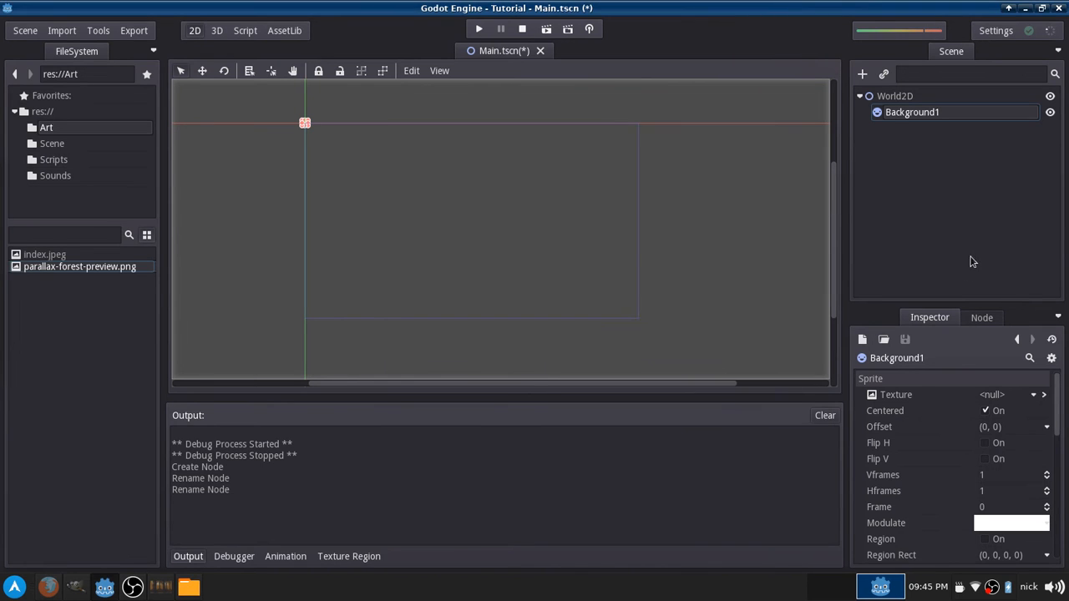
# Load parallax-forest-preview.png from the Art folder as the texture of the Background1 sprite.
pyautogui.click(1034, 396)
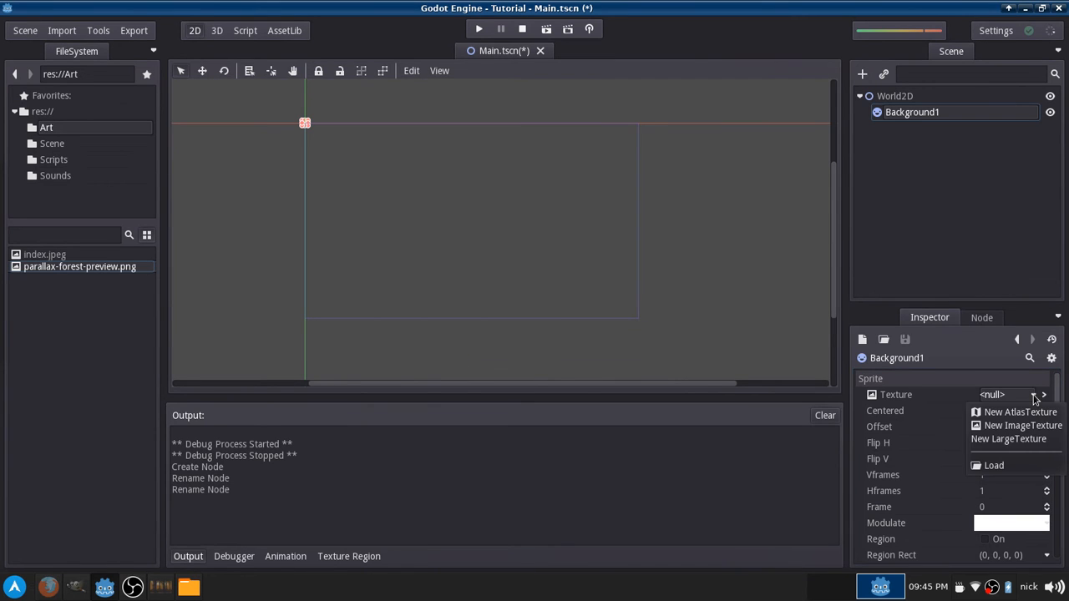
pyautogui.click(1013, 465)
pyautogui.doubleClick(322, 189)
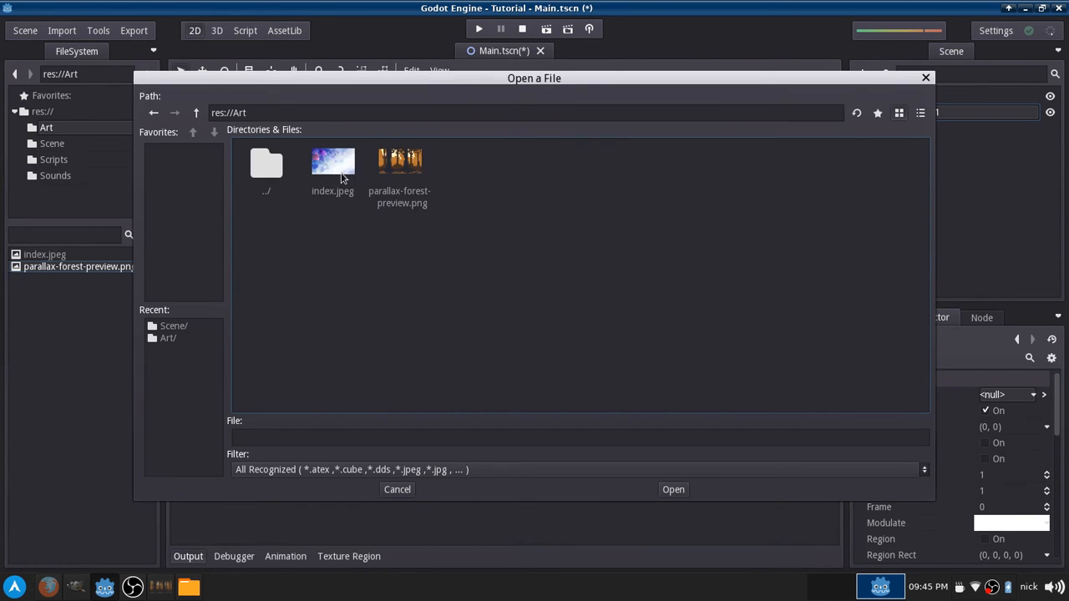
pyautogui.doubleClick(401, 167)
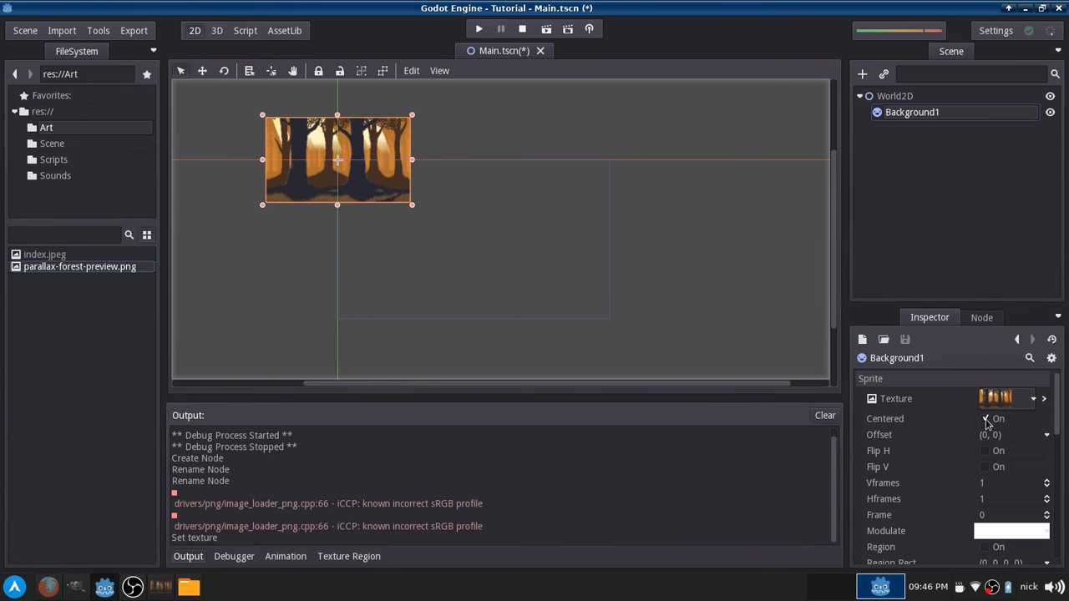
# Turn off the Centered option of the Background1 sprite.
pyautogui.click(987, 421)
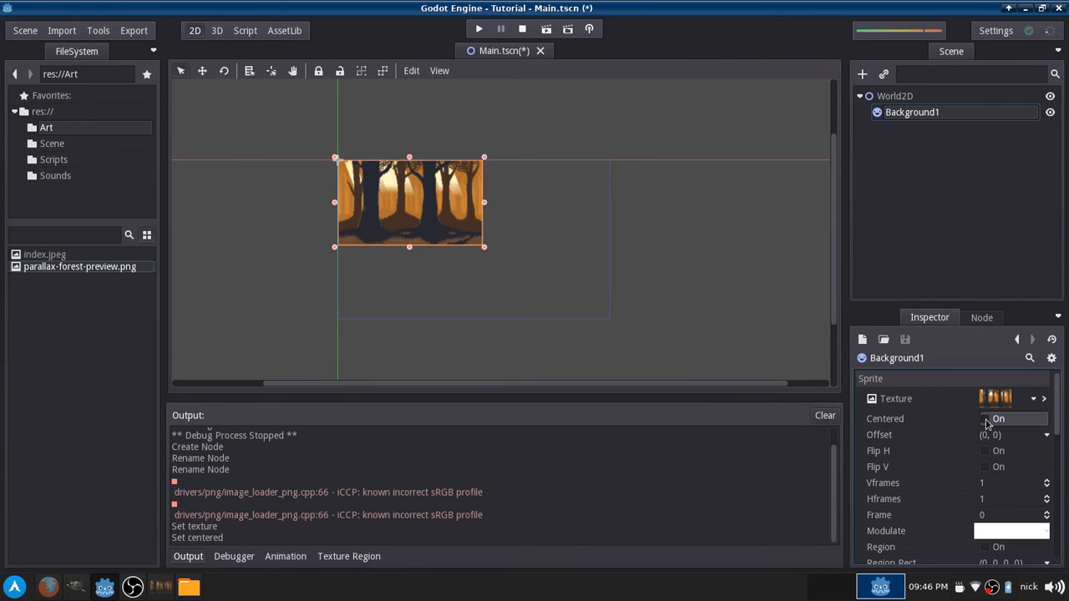
pyautogui.click(986, 421)
pyautogui.click(987, 421)
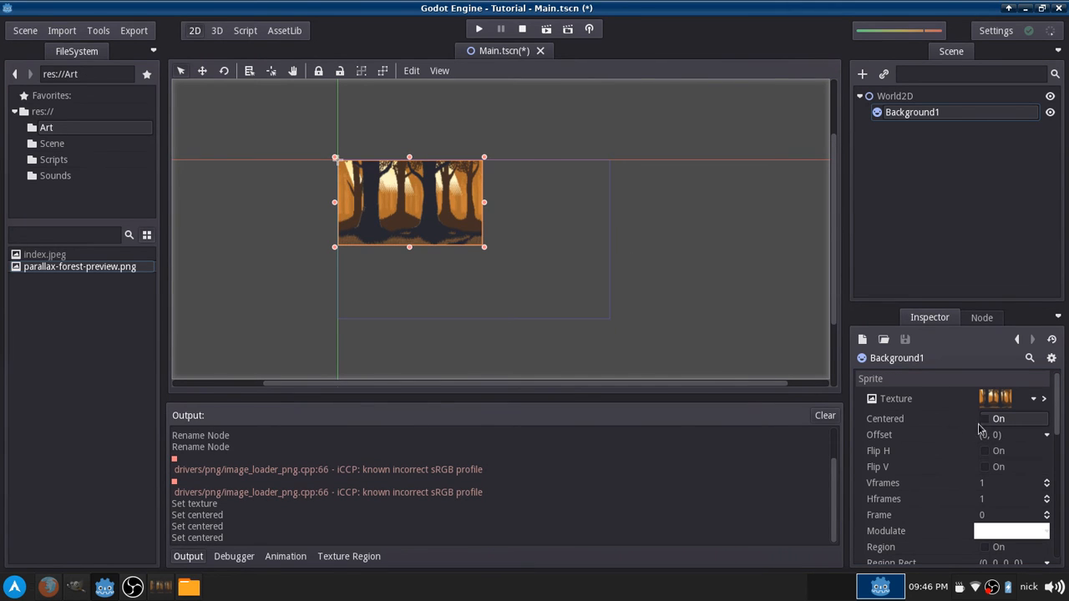
# Try stretching the Background1 sprite by its corner to fill the viewport frame, and undo the resize.
pyautogui.scroll(3, 368, 175)
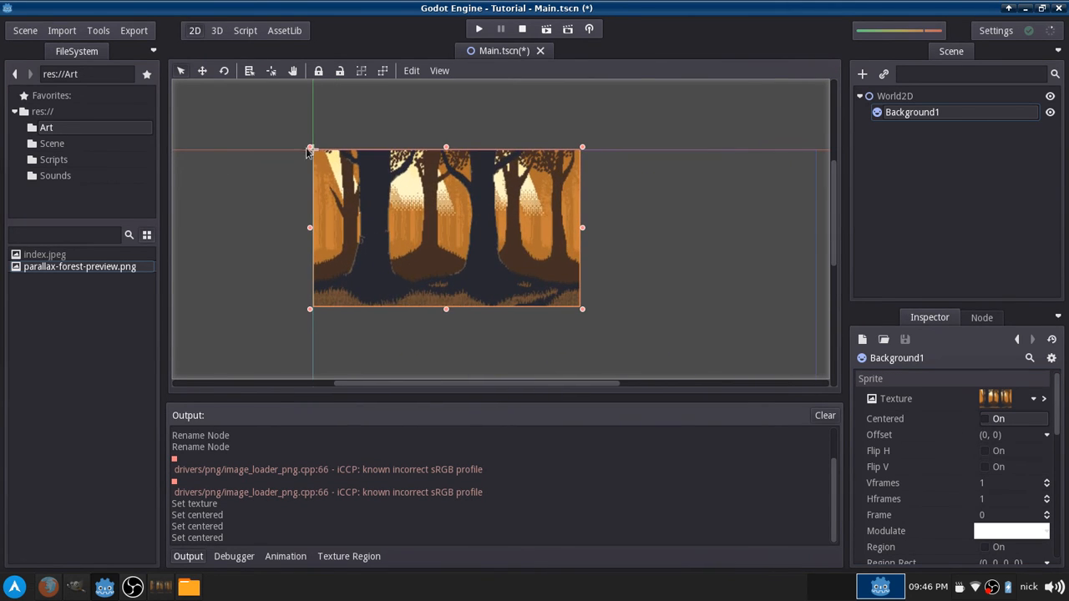
pyautogui.scroll(-8, 698, 351)
pyautogui.moveTo(660, 324); pyautogui.dragTo(537, 213, button='middle')
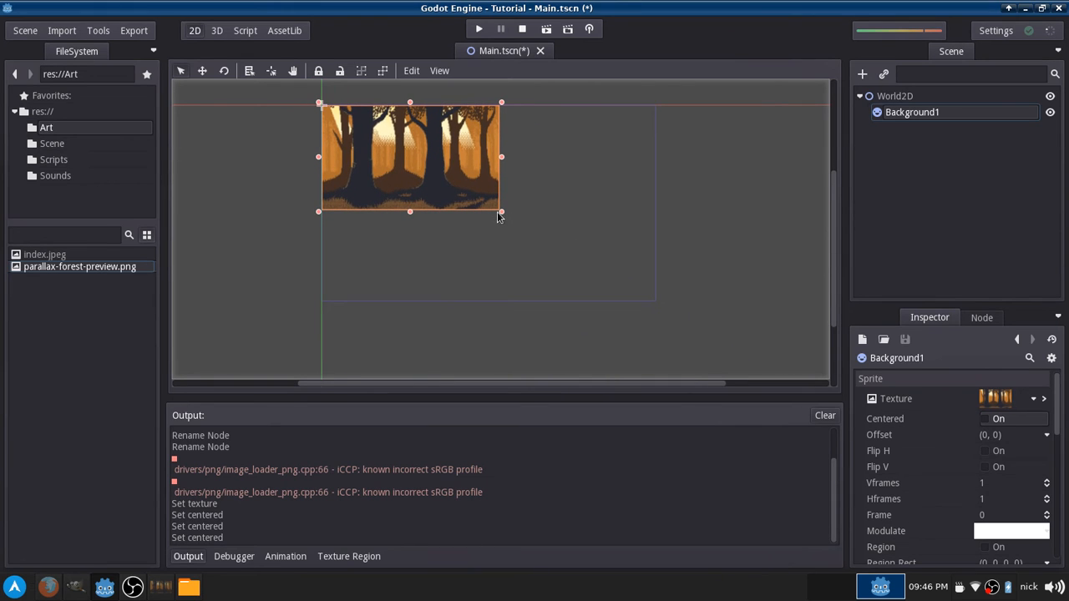
pyautogui.moveTo(500, 216); pyautogui.dragTo(659, 307)
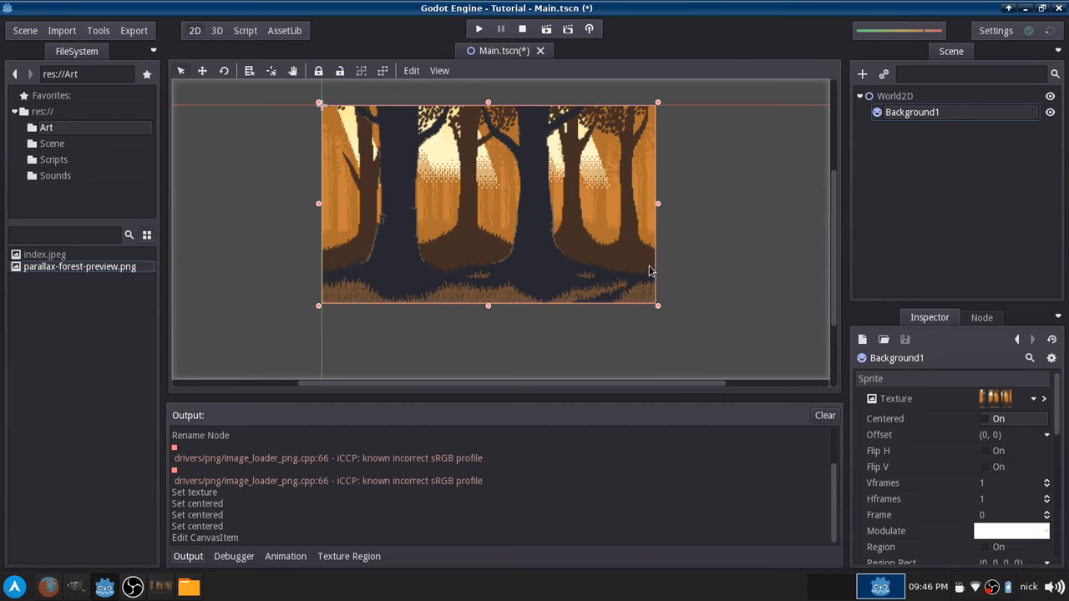
pyautogui.hotkey('ctrl', 'z')
# Try scaling the Background1 sprite to 2 on both X and Y.
pyautogui.scroll(-1, 959, 445)
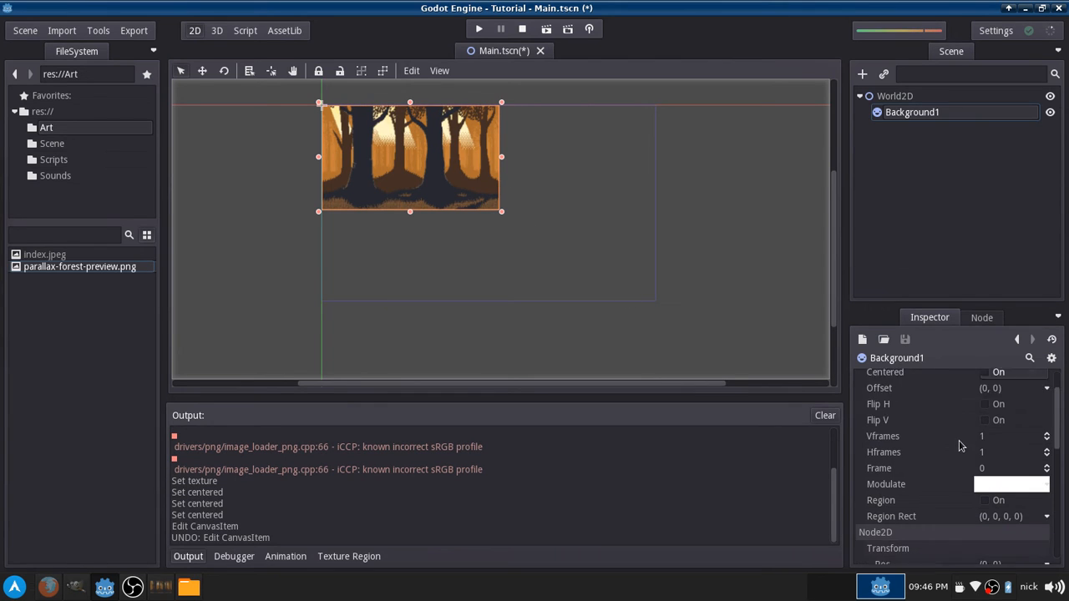
pyautogui.scroll(-5, 960, 443)
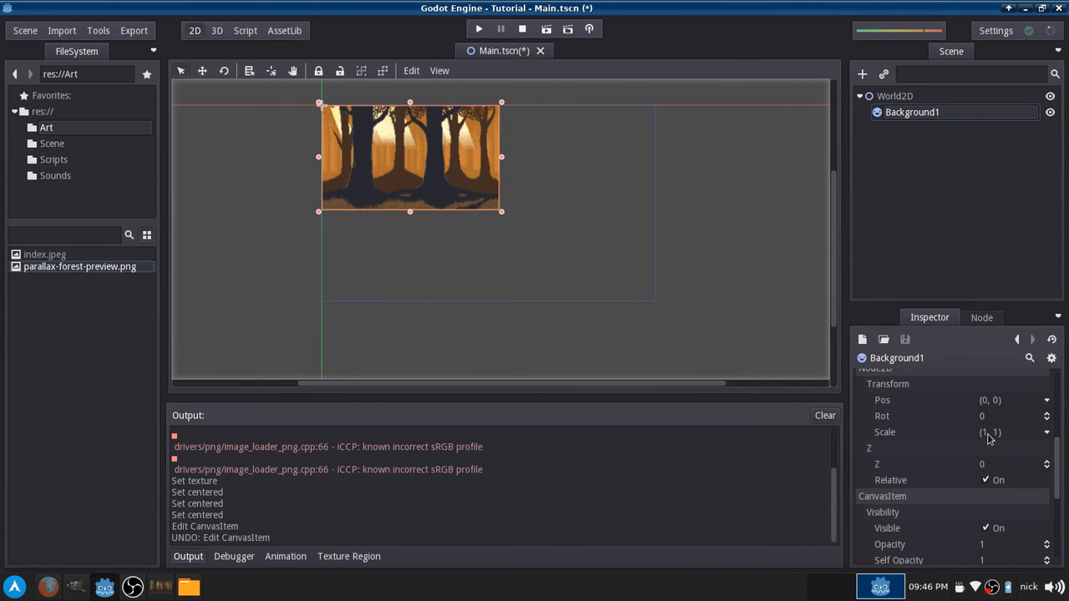
pyautogui.click(988, 433)
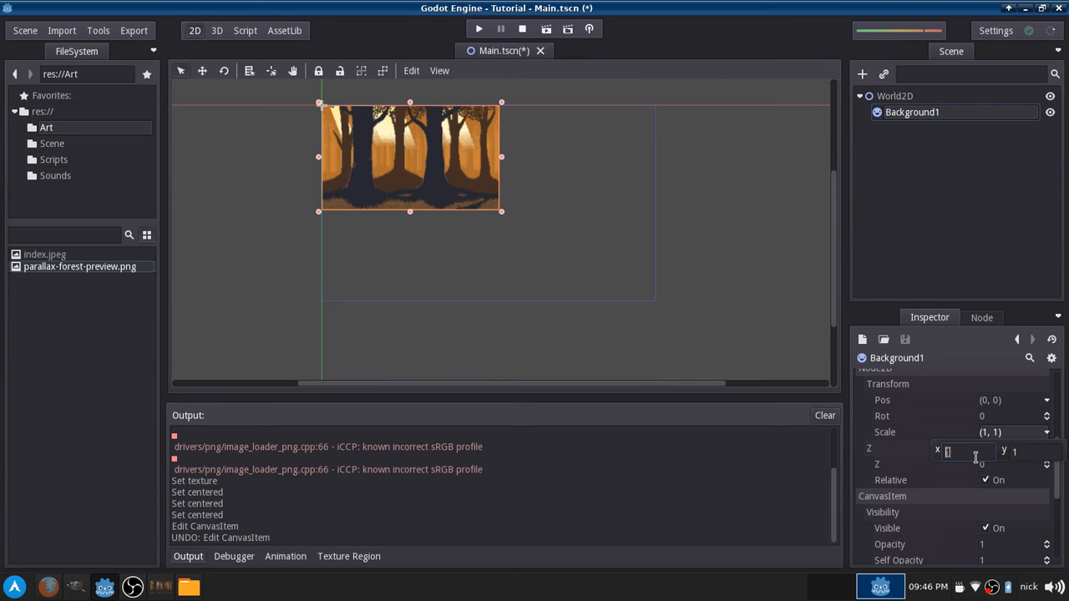
pyautogui.write('2')
pyautogui.press('Tab')
pyautogui.write('2')
pyautogui.press('Return')
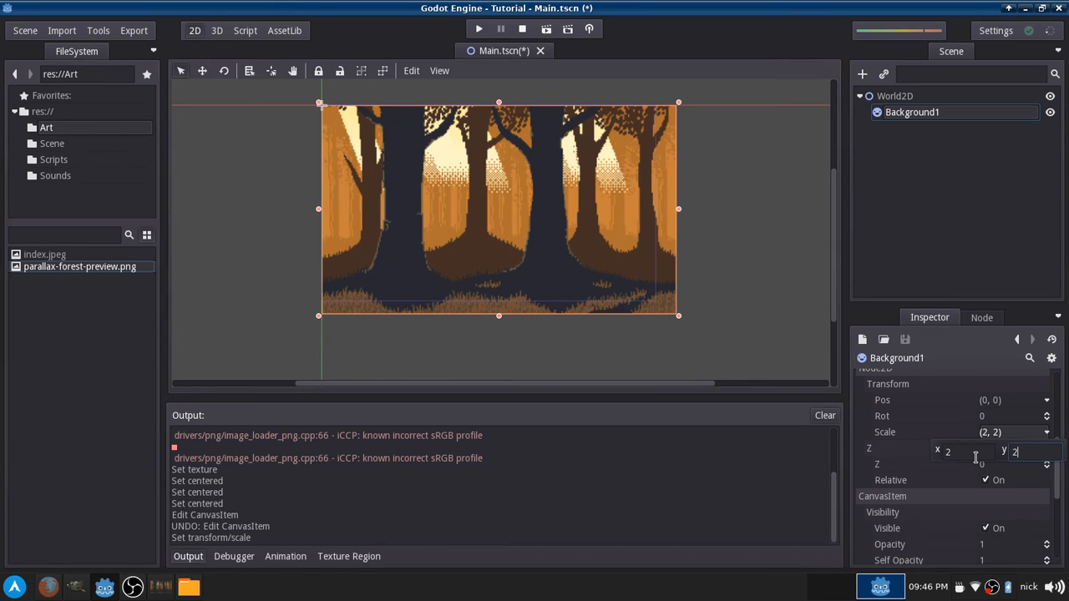
# Try a scale of 1.8 on both X and Y for the Background1 sprite.
pyautogui.click(976, 458)
pyautogui.write('1.8')
pyautogui.press('Tab')
pyautogui.write('1.8')
pyautogui.press('Return')
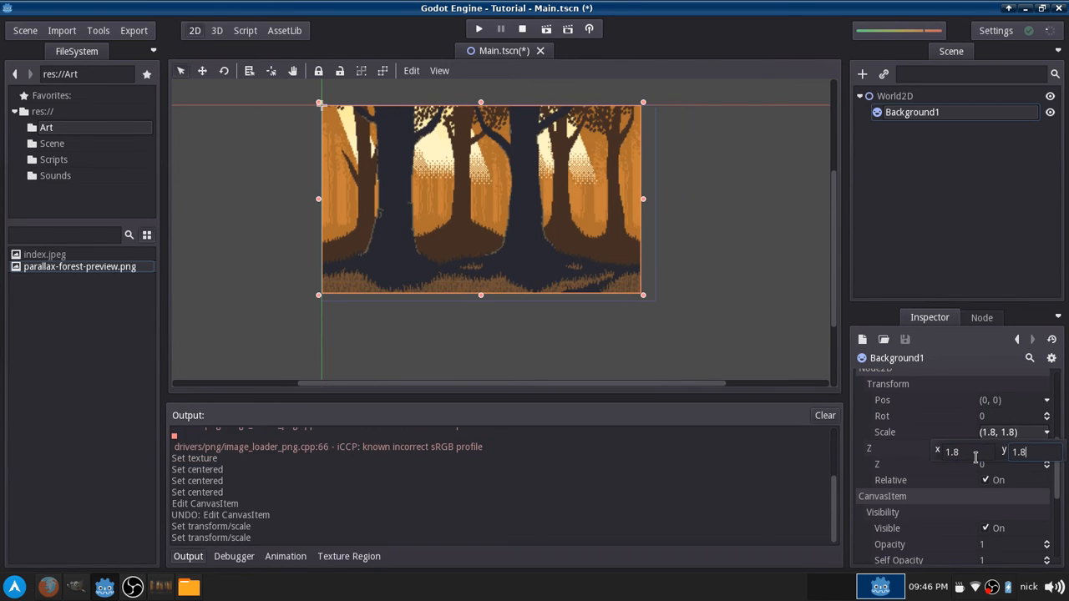
# Set the Background1 sprite's scale to 1.9 on both X and Y.
pyautogui.click(976, 457)
pyautogui.write('1')
pyautogui.press('Return')
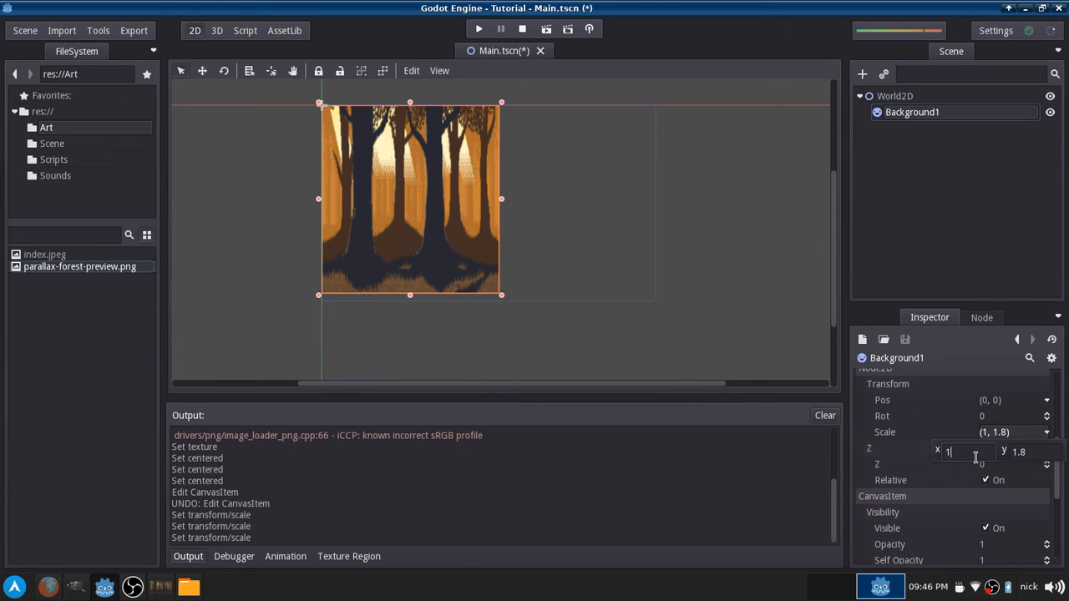
pyautogui.write('.9')
pyautogui.press('Tab')
pyautogui.write('1.9')
pyautogui.press('Return')
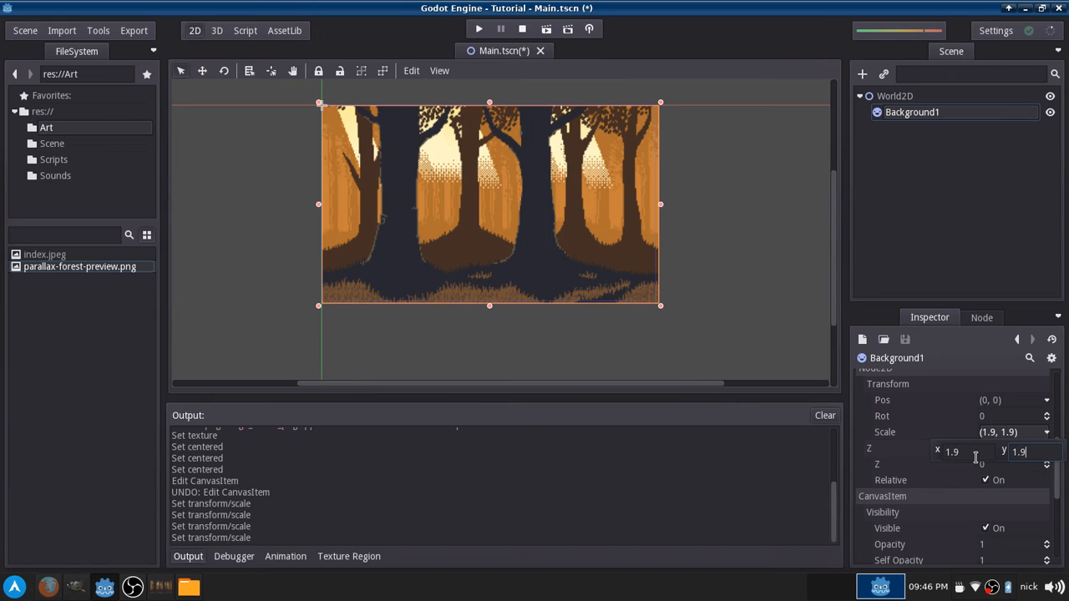
pyautogui.click(758, 356)
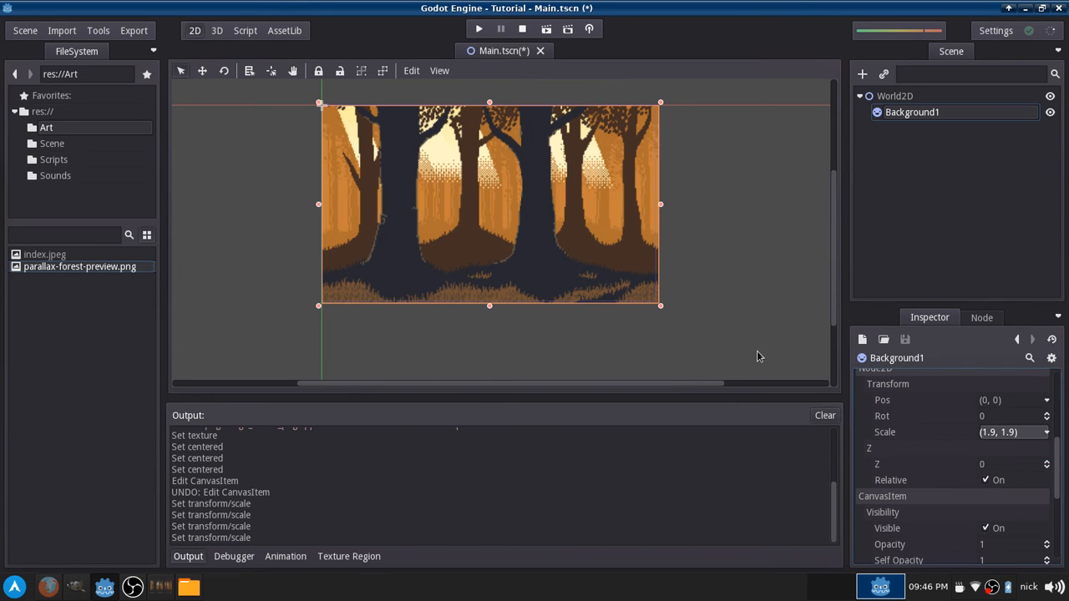
# Save the main scene and run the project to preview the forest background, closing the game window when done.
pyautogui.scroll(-1, 760, 355)
pyautogui.hotkey('ctrl', 's')
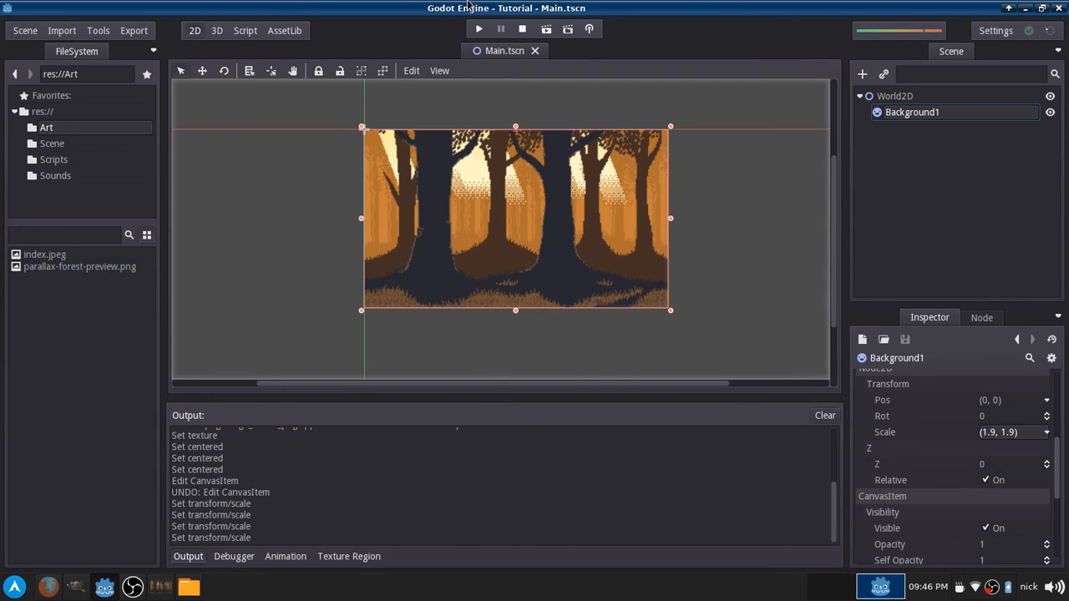
pyautogui.click(476, 29)
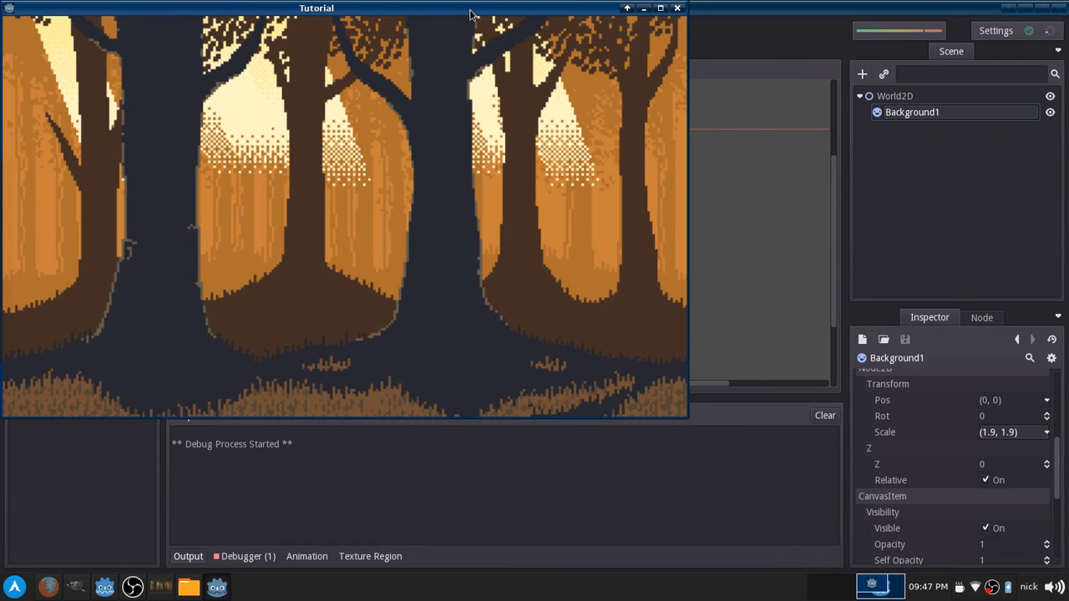
pyautogui.doubleClick(472, 9)
pyautogui.doubleClick(588, 8)
pyautogui.moveTo(577, 9); pyautogui.dragTo(721, 40)
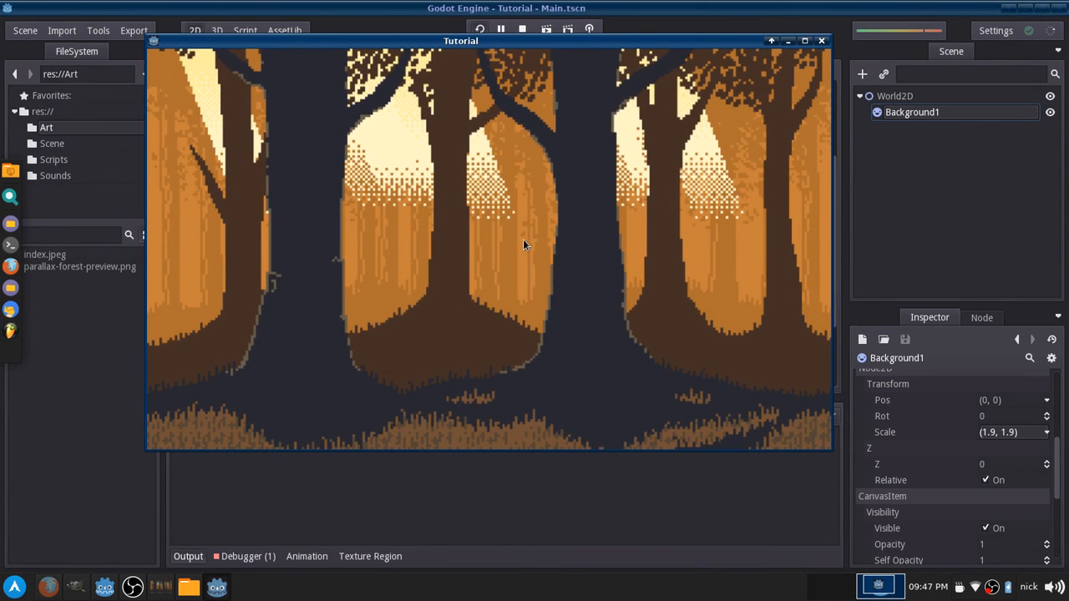
pyautogui.click(821, 42)
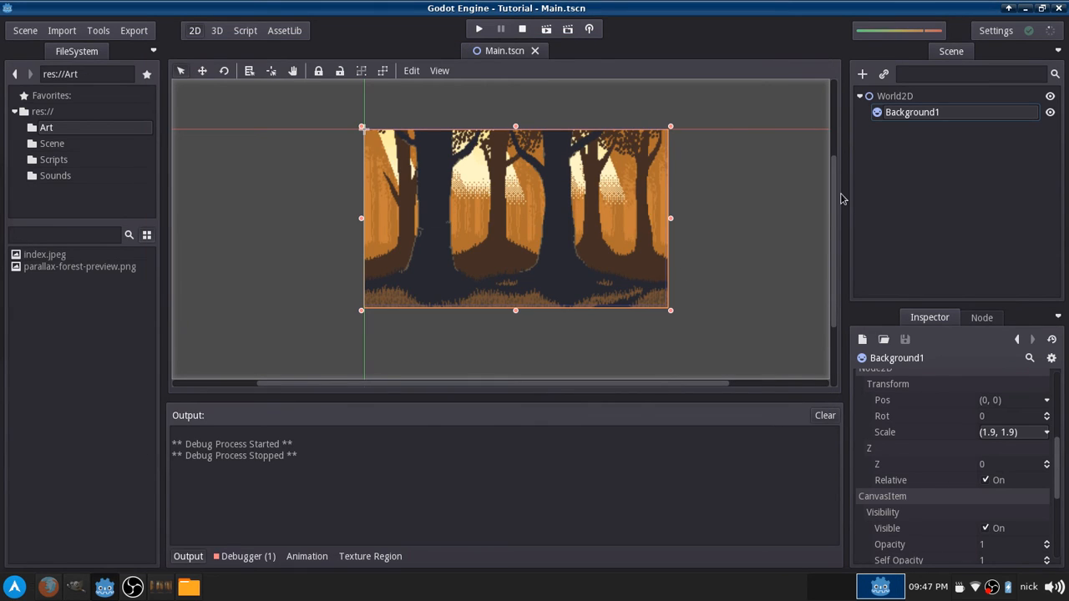
pyautogui.moveTo(835, 173)
pyautogui.mouseDown()
pyautogui.moveTo(835, 117)
pyautogui.moveTo(837, 182)
pyautogui.mouseUp()
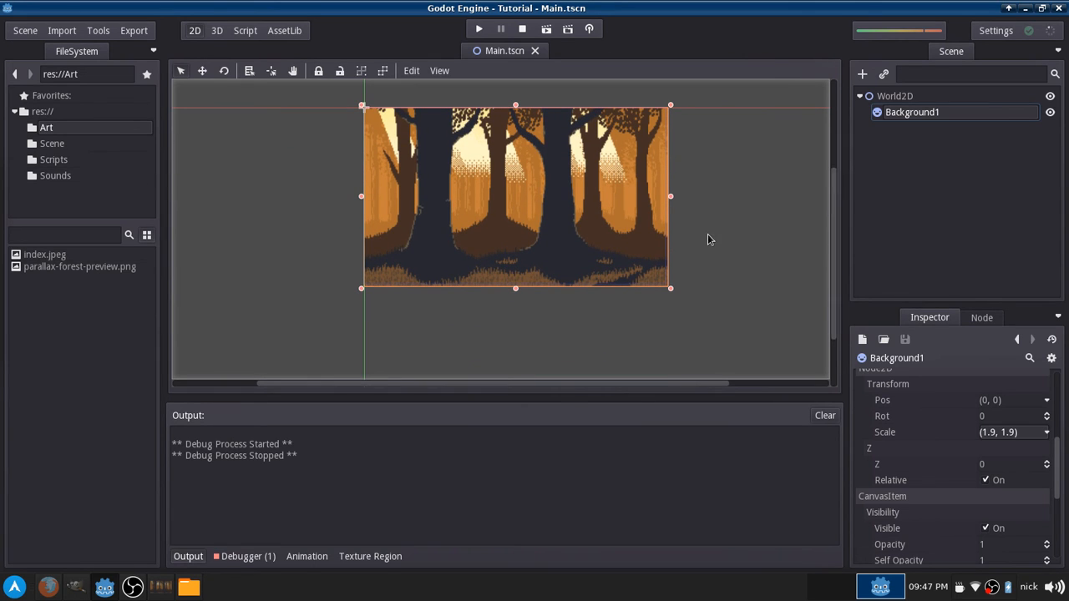
pyautogui.scroll(-1, 735, 365)
pyautogui.scroll(-4, 736, 365)
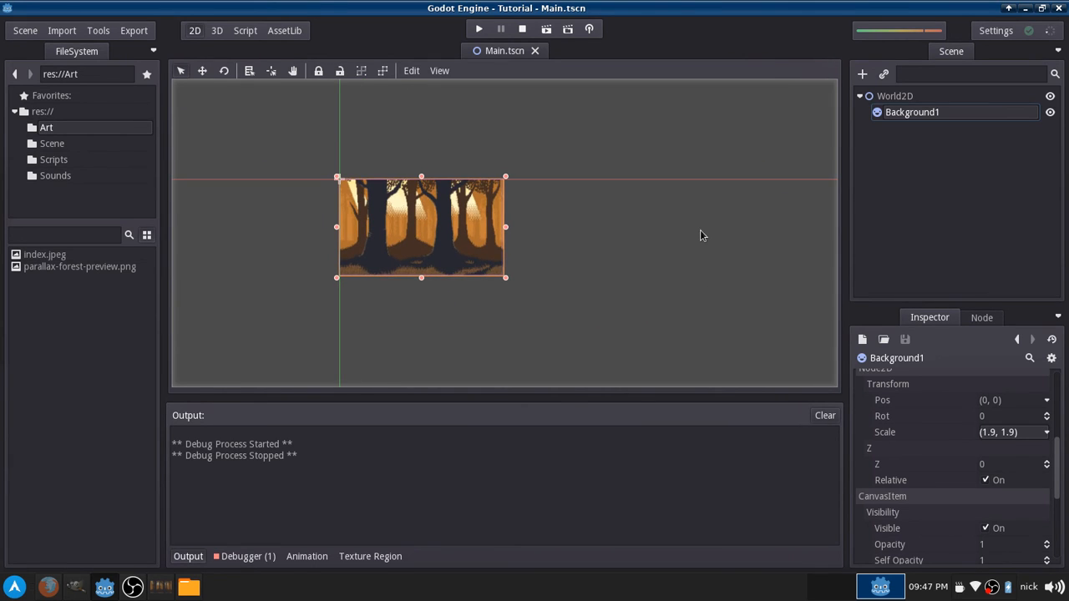
pyautogui.scroll(7, 617, 289)
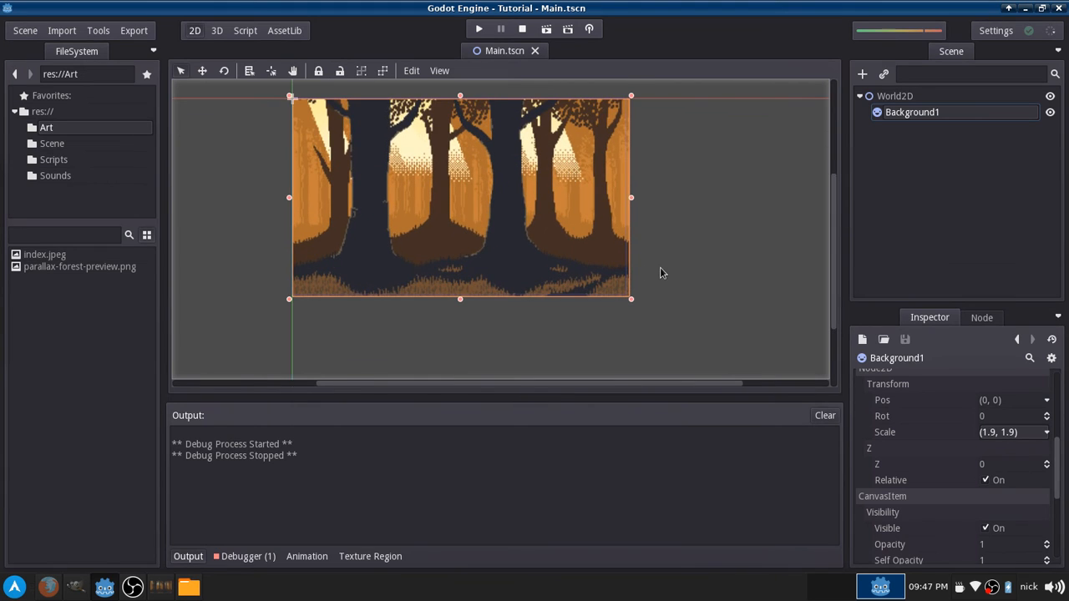
pyautogui.scroll(2, 661, 273)
pyautogui.scroll(-2, 661, 273)
pyautogui.moveTo(660, 273); pyautogui.dragTo(661, 295, button='middle')
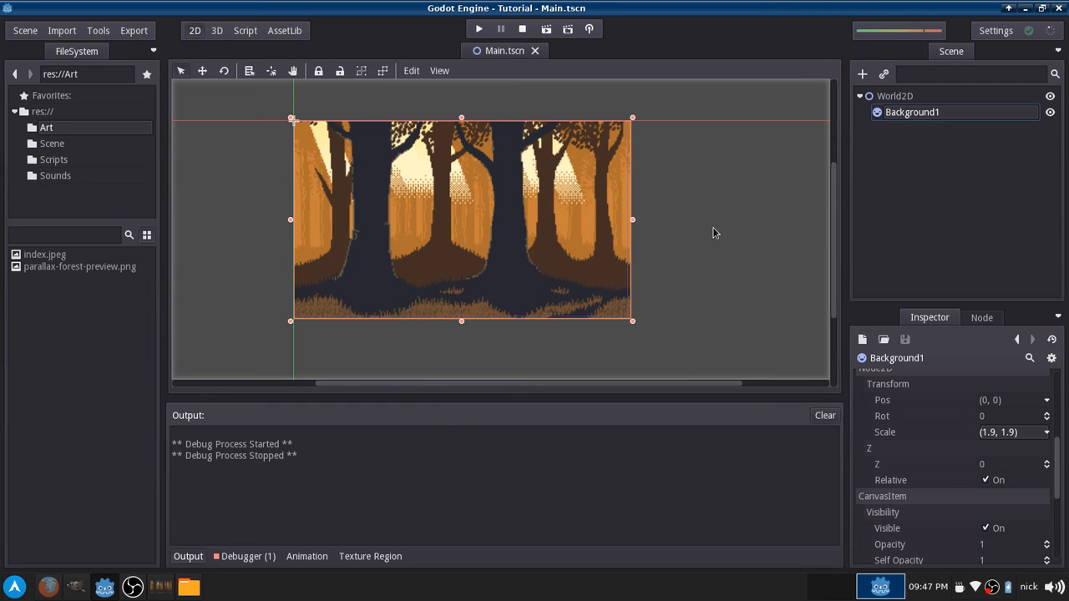
# Start adding a new node and examine the available node types under Spatial and Control, including BaseButton.
pyautogui.click(862, 74)
pyautogui.press('Escape')
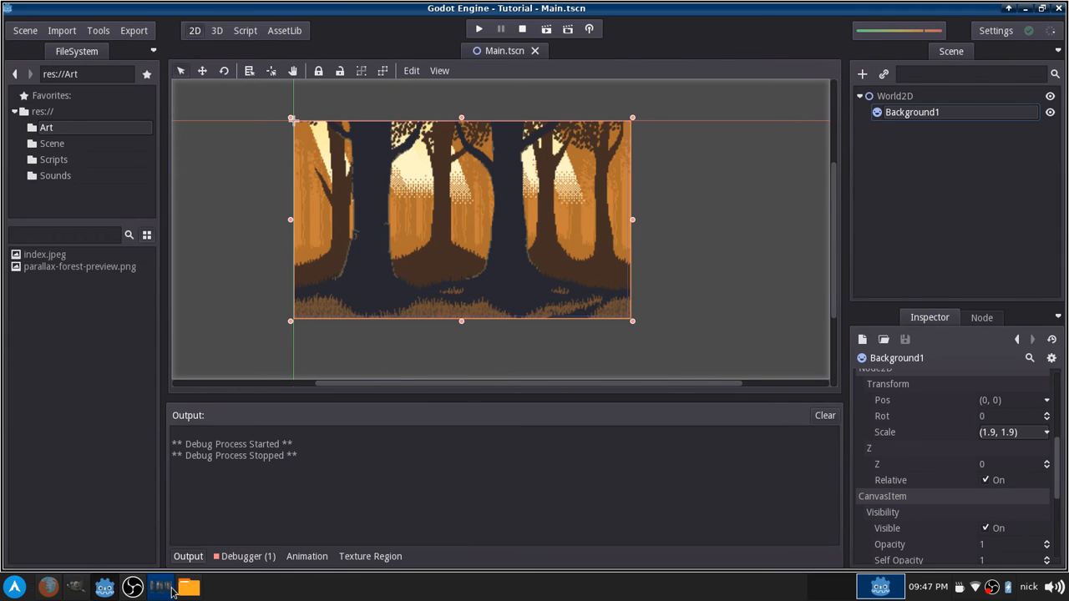
pyautogui.click(862, 74)
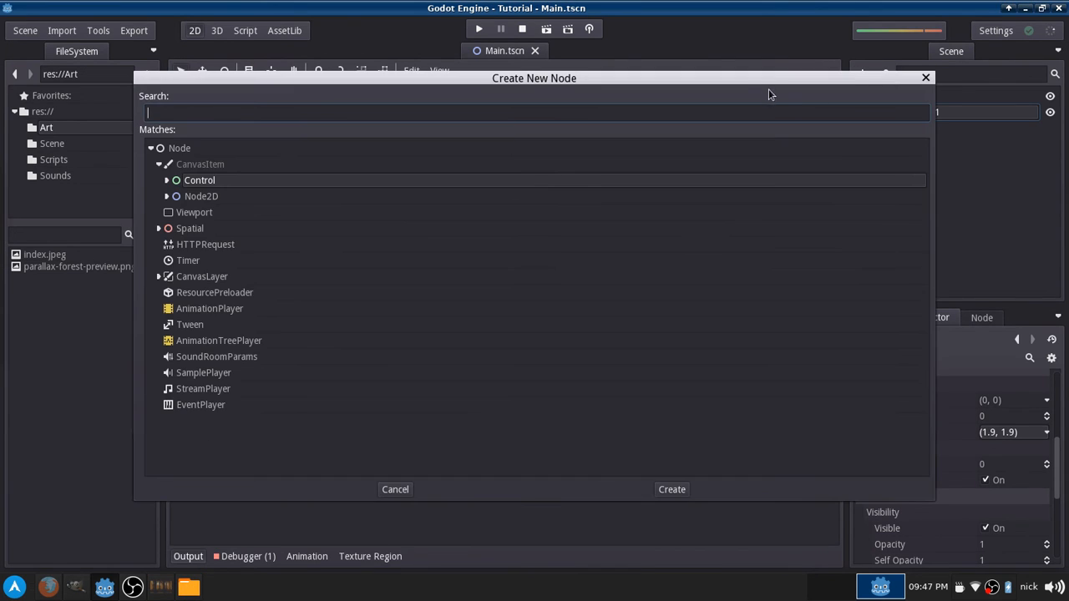
pyautogui.moveTo(647, 71); pyautogui.dragTo(644, 61)
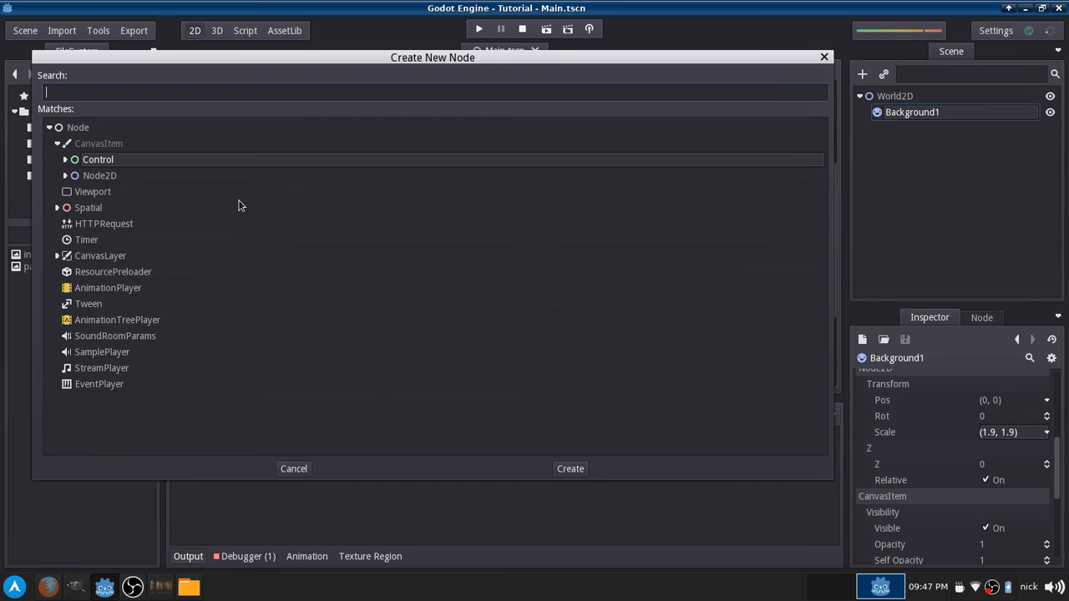
pyautogui.click(57, 208)
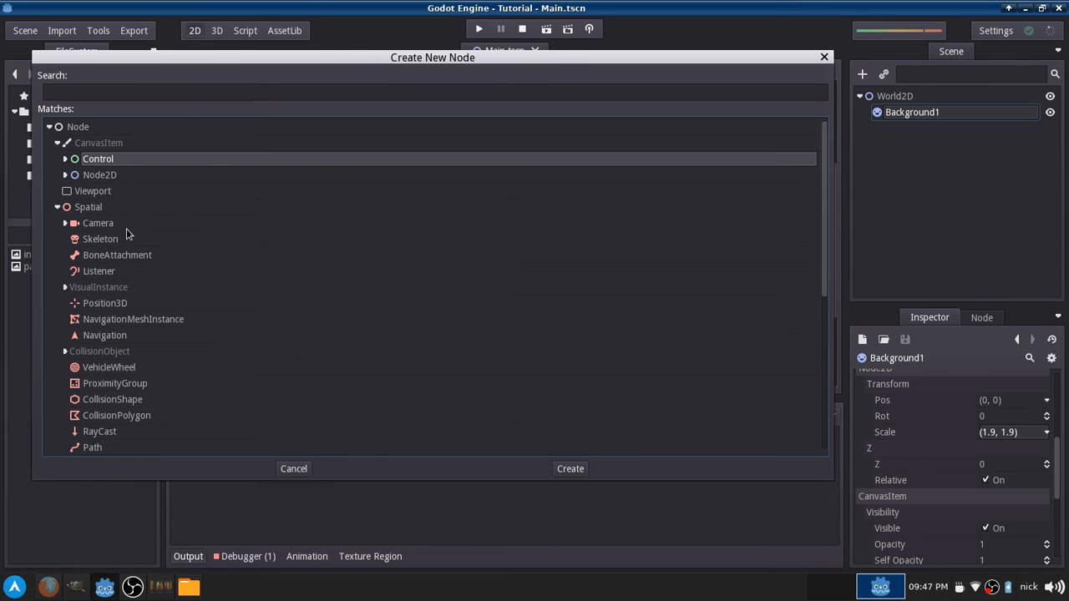
pyautogui.click(57, 208)
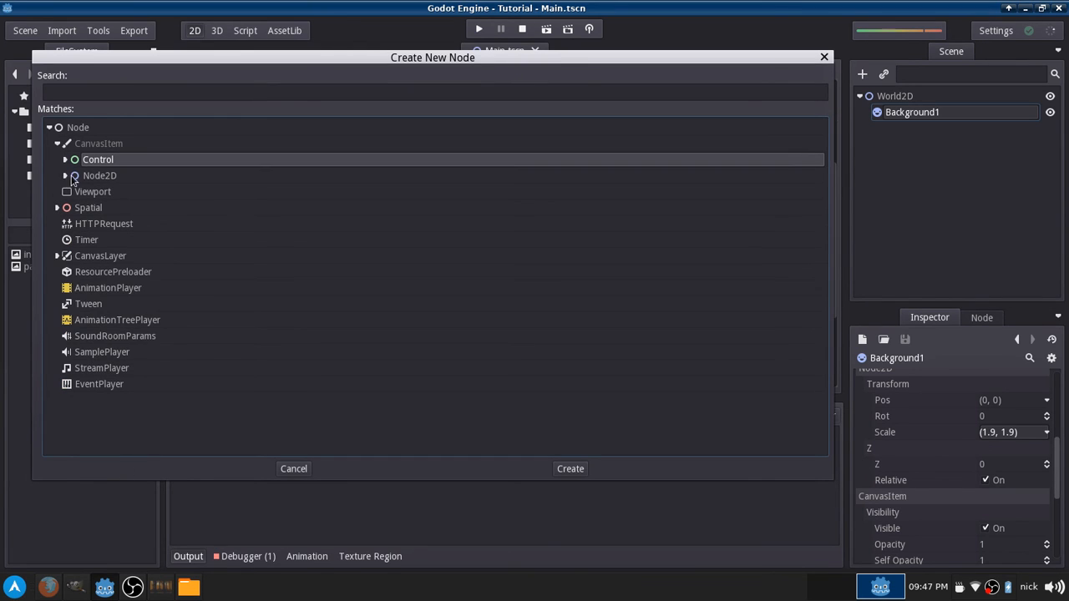
pyautogui.click(81, 178)
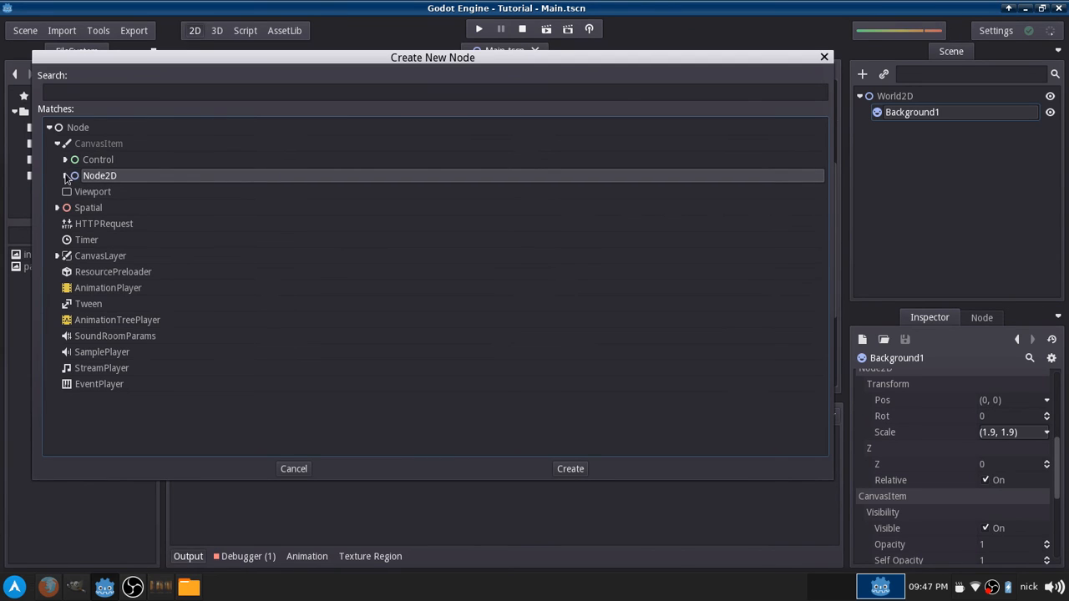
pyautogui.click(66, 161)
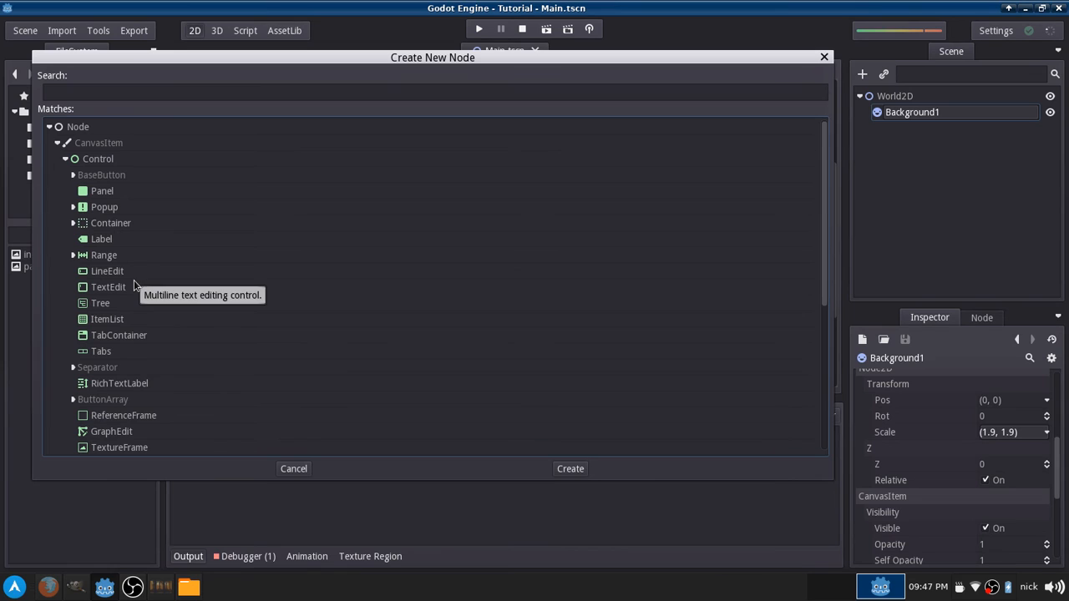
pyautogui.click(73, 175)
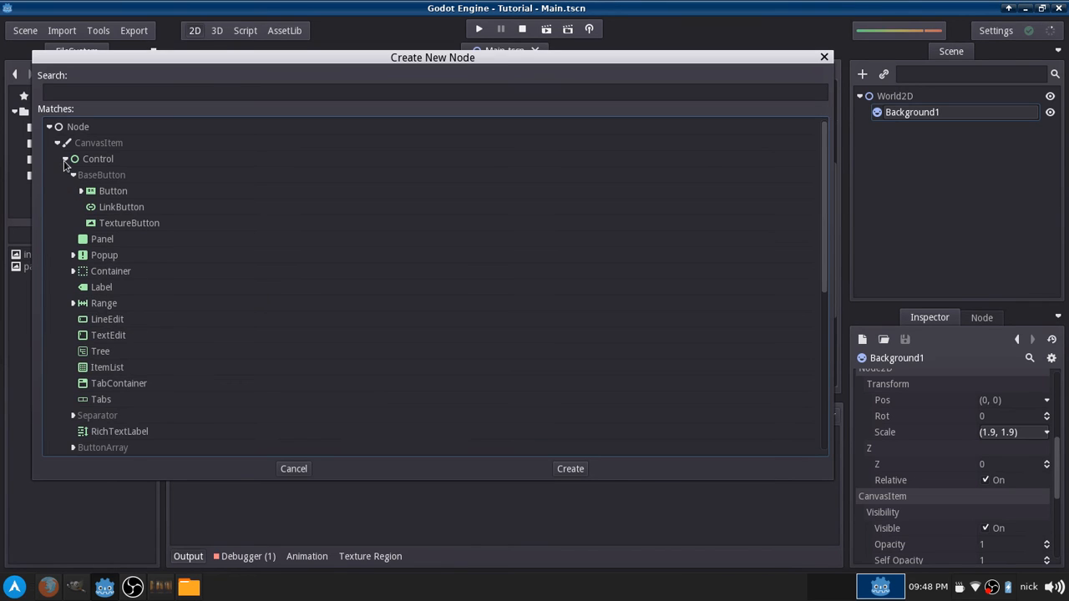
pyautogui.click(66, 159)
# Examine the node types available under Node2D in the new node list.
pyautogui.click(65, 175)
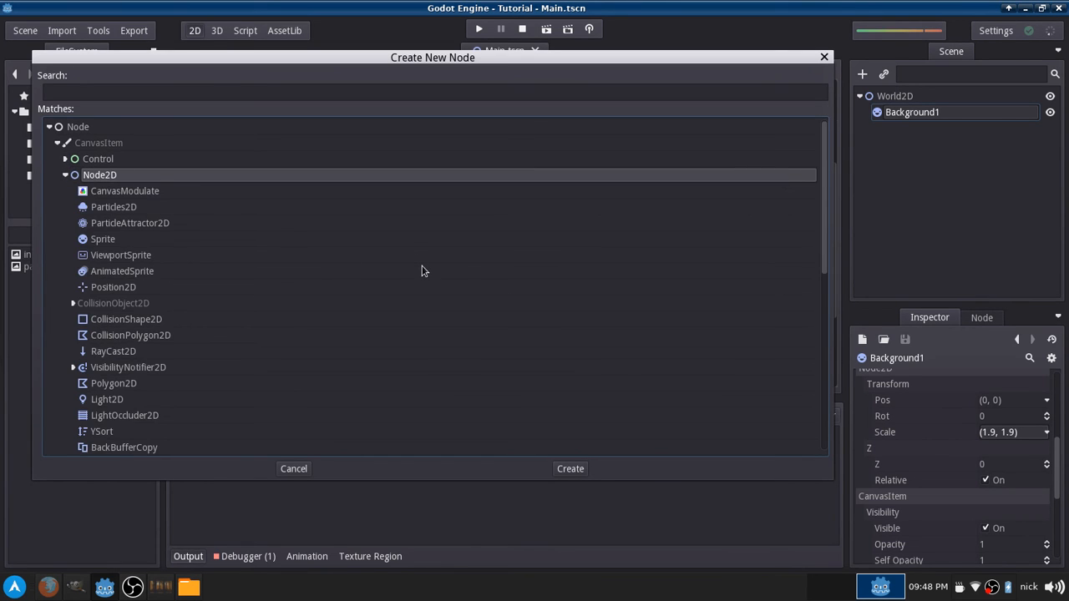
pyautogui.scroll(-1, 422, 270)
pyautogui.click(72, 261)
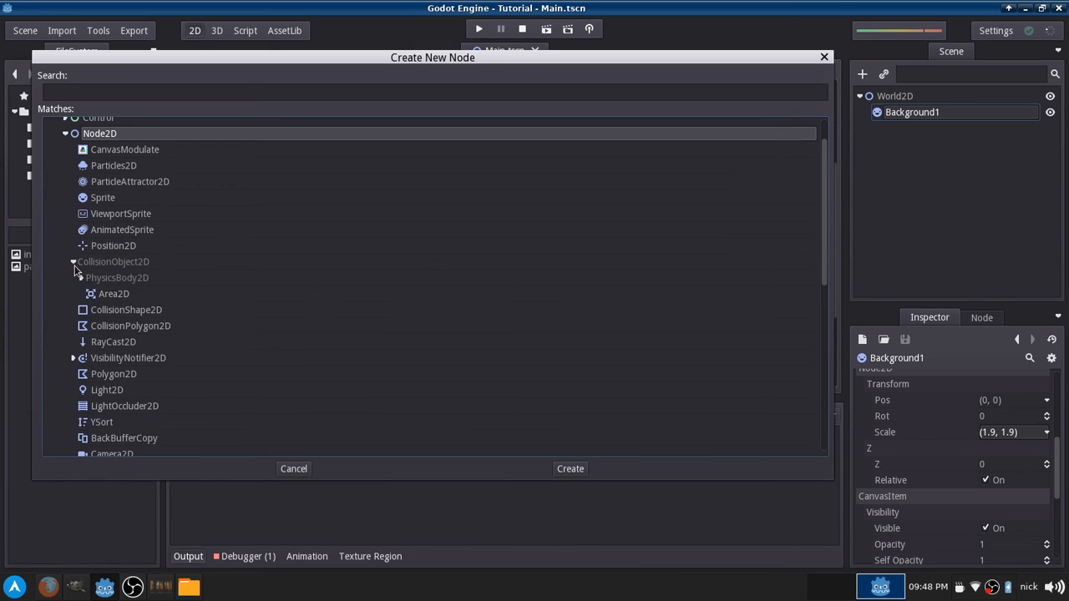
pyautogui.click(73, 262)
pyautogui.scroll(1, 134, 189)
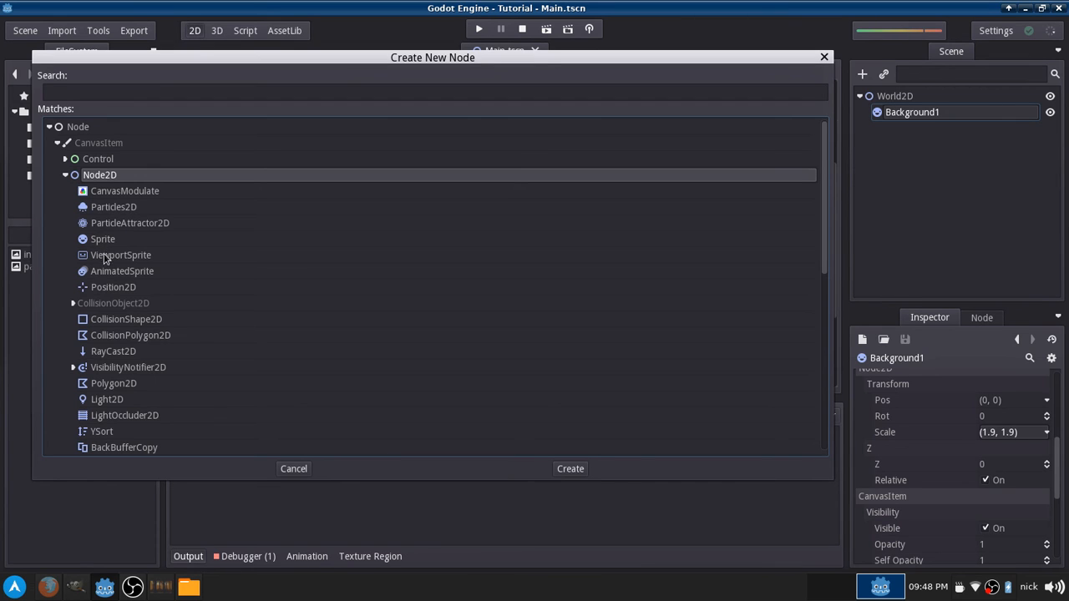
pyautogui.scroll(-1, 170, 286)
pyautogui.scroll(-3, 170, 285)
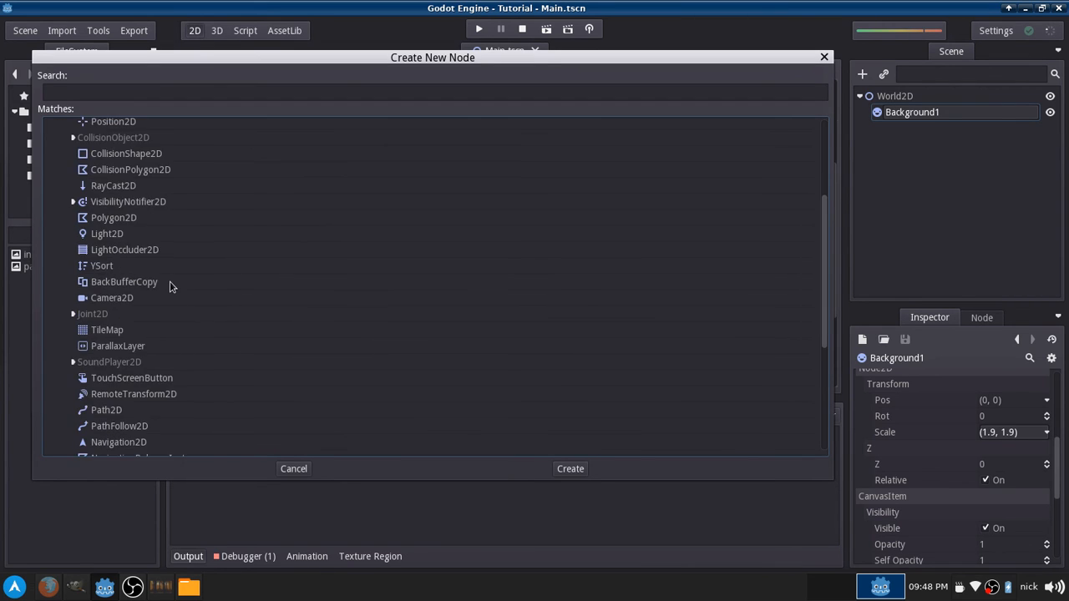
pyautogui.scroll(2, 171, 285)
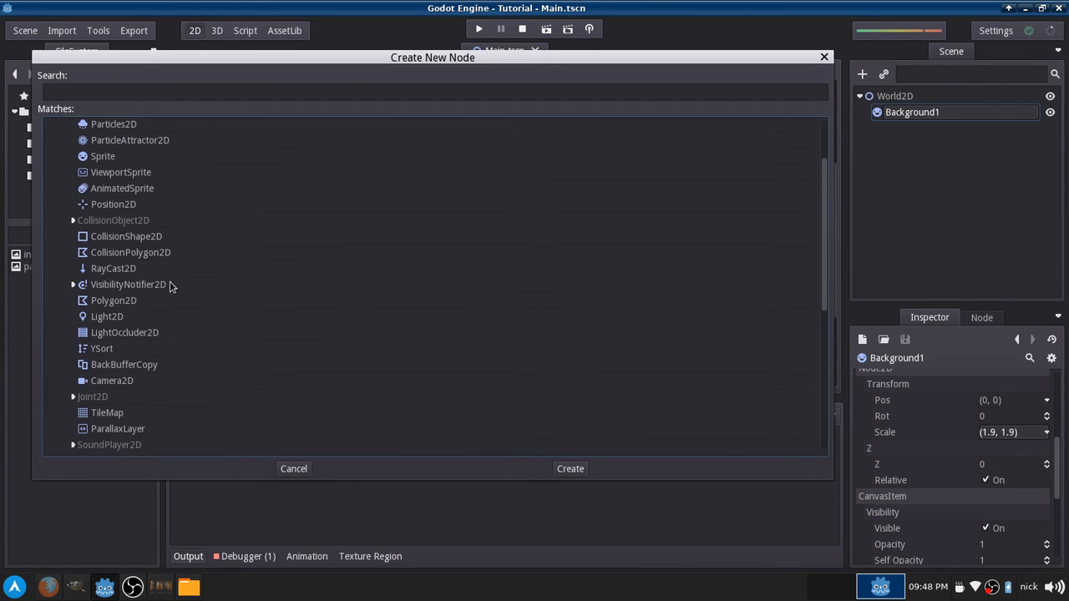
# Examine the PhysicsBody2D node types under CollisionObject2D, and select the TileMap node type under Node2D.
pyautogui.click(74, 222)
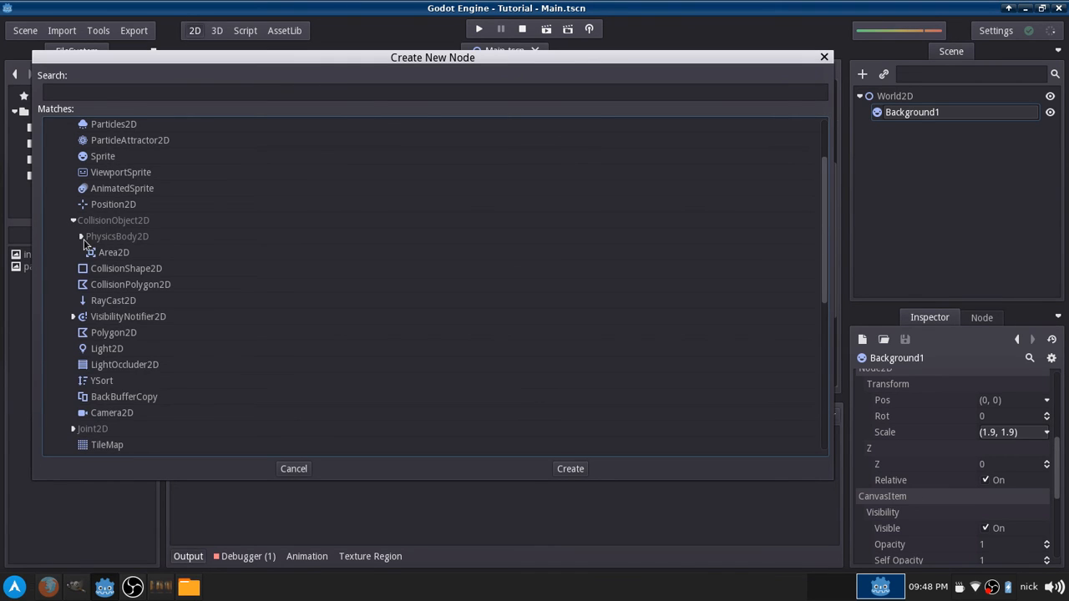
pyautogui.click(81, 237)
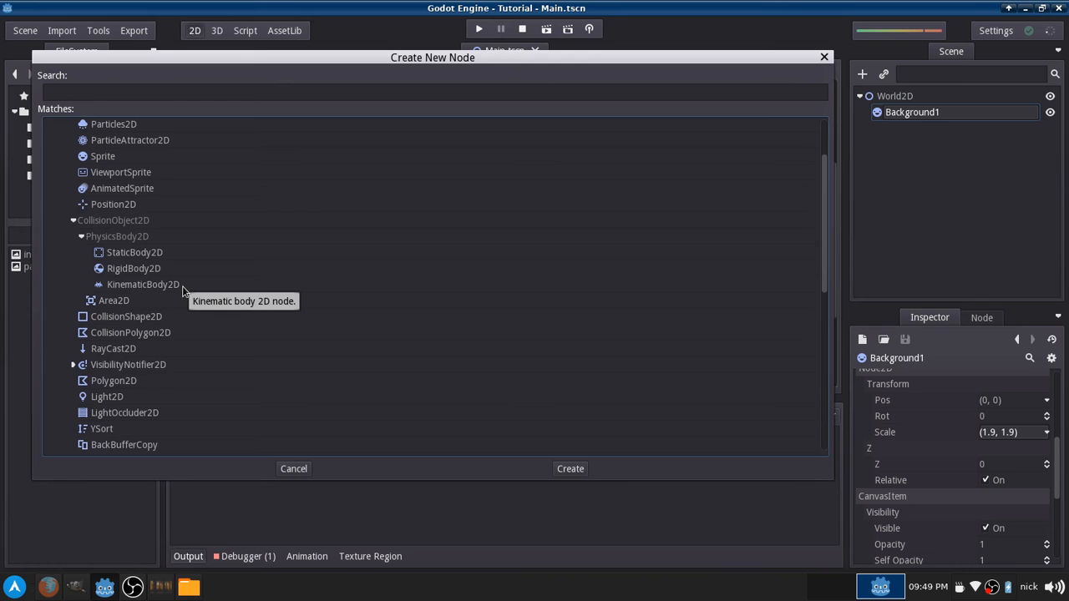
pyautogui.click(81, 237)
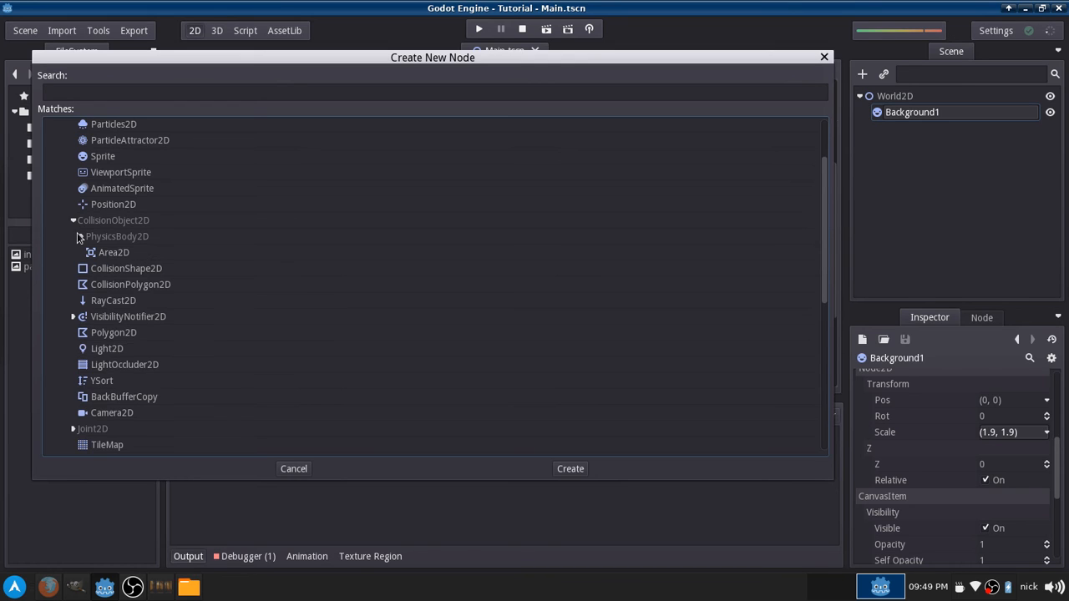
pyautogui.click(72, 221)
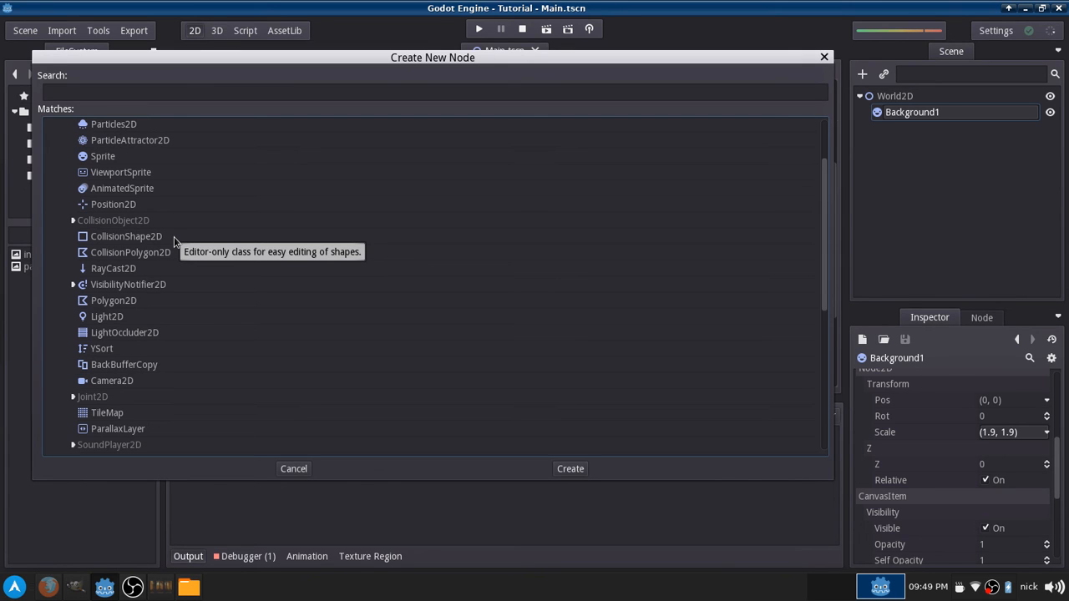
pyautogui.scroll(-5, 173, 237)
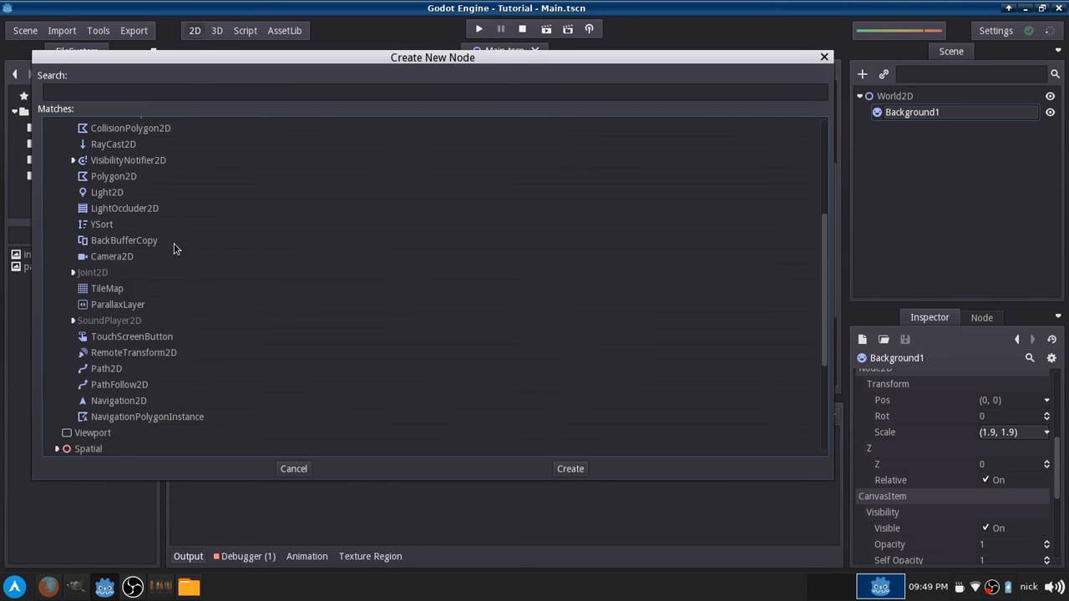
pyautogui.click(140, 209)
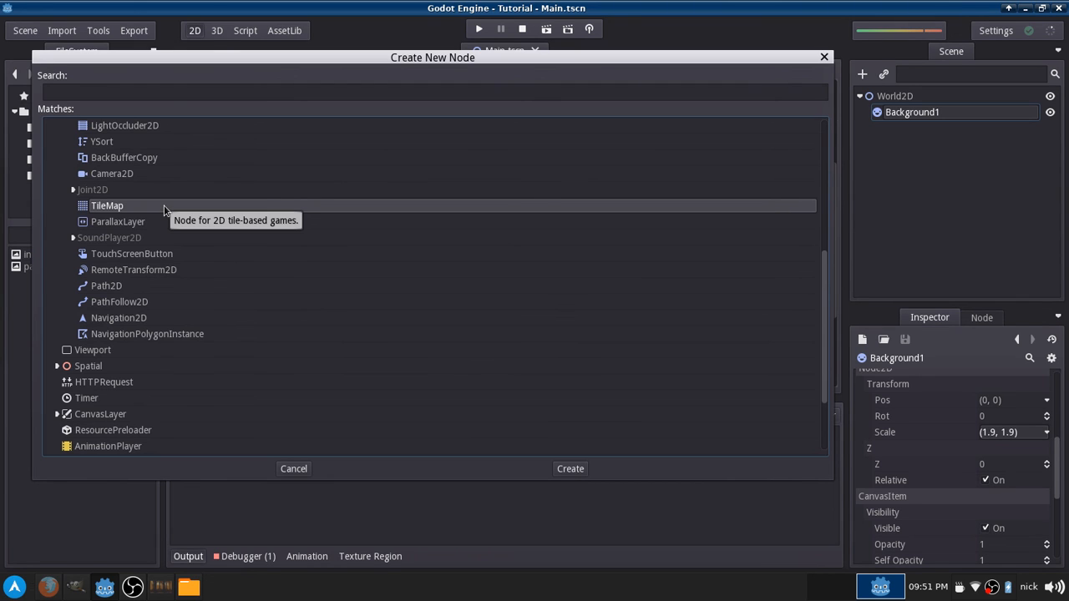
# Examine the remaining Node2D node types, from SoundPlayer2D and TouchScreenButton to Path2D and Navigation2D, and leave node creation without adding one.
pyautogui.scroll(-3, 130, 251)
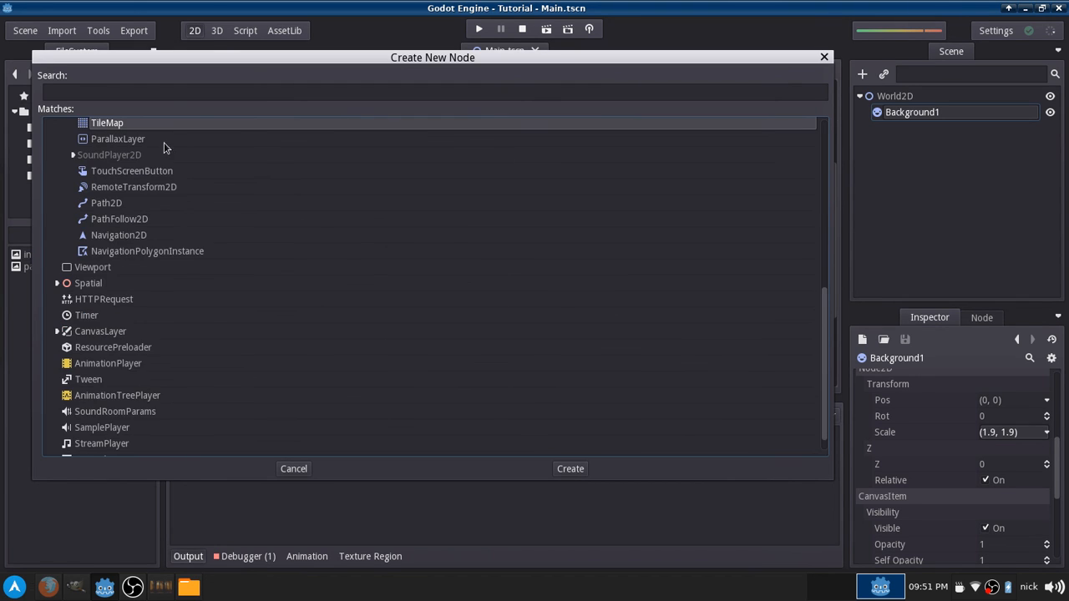
pyautogui.click(73, 155)
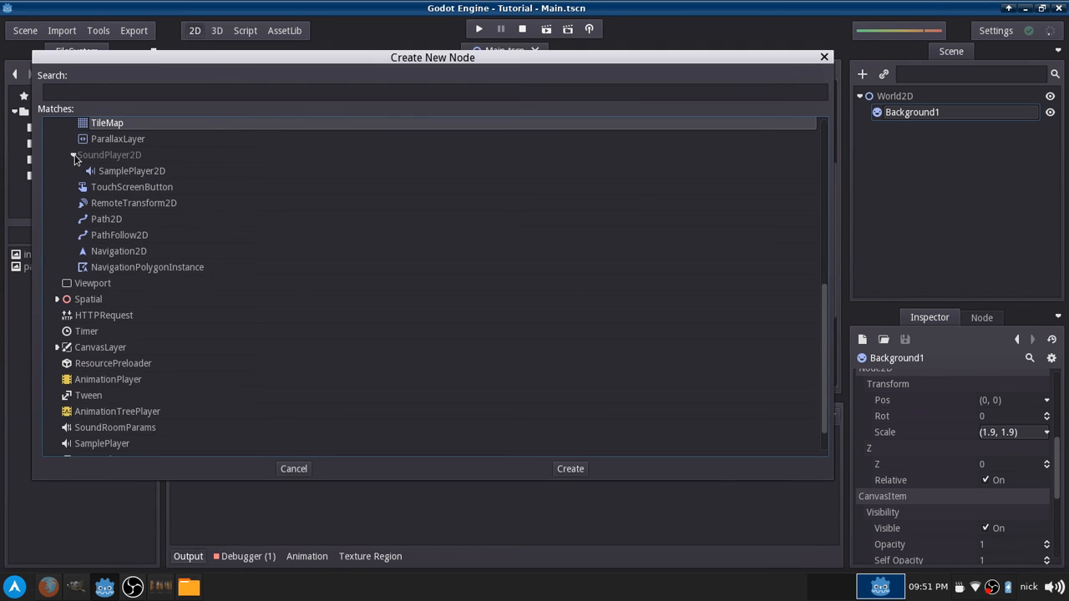
pyautogui.click(74, 155)
pyautogui.click(170, 175)
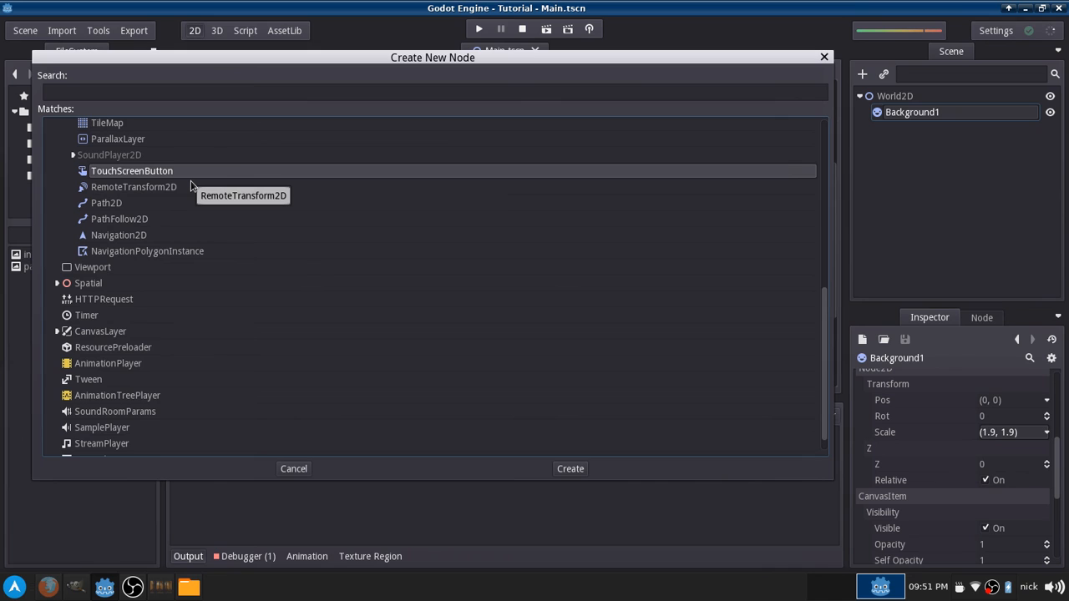
pyautogui.click(123, 205)
pyautogui.click(153, 222)
pyautogui.click(154, 237)
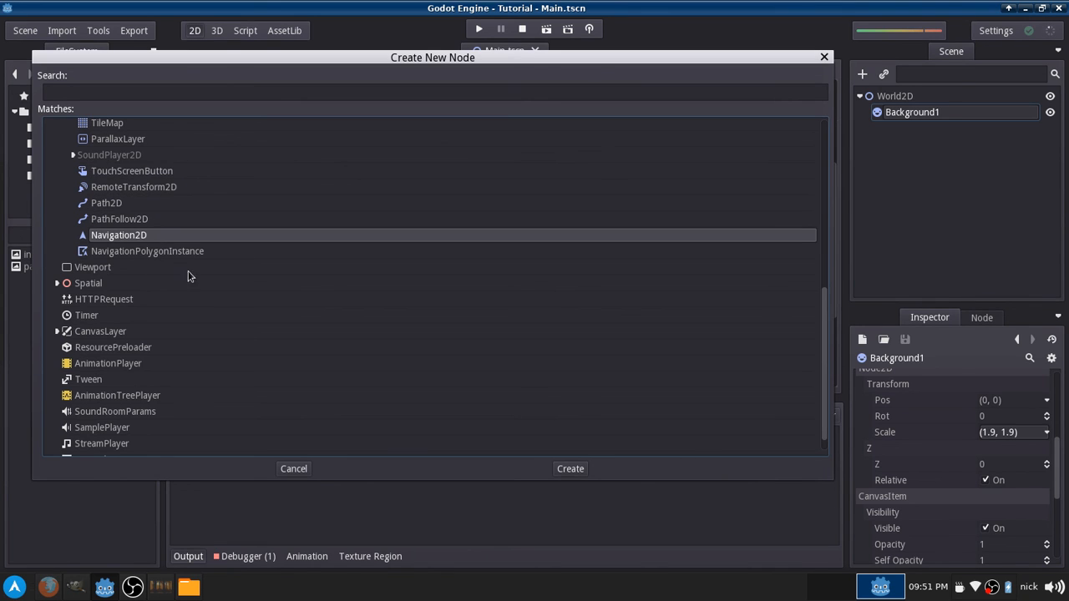
pyautogui.click(293, 471)
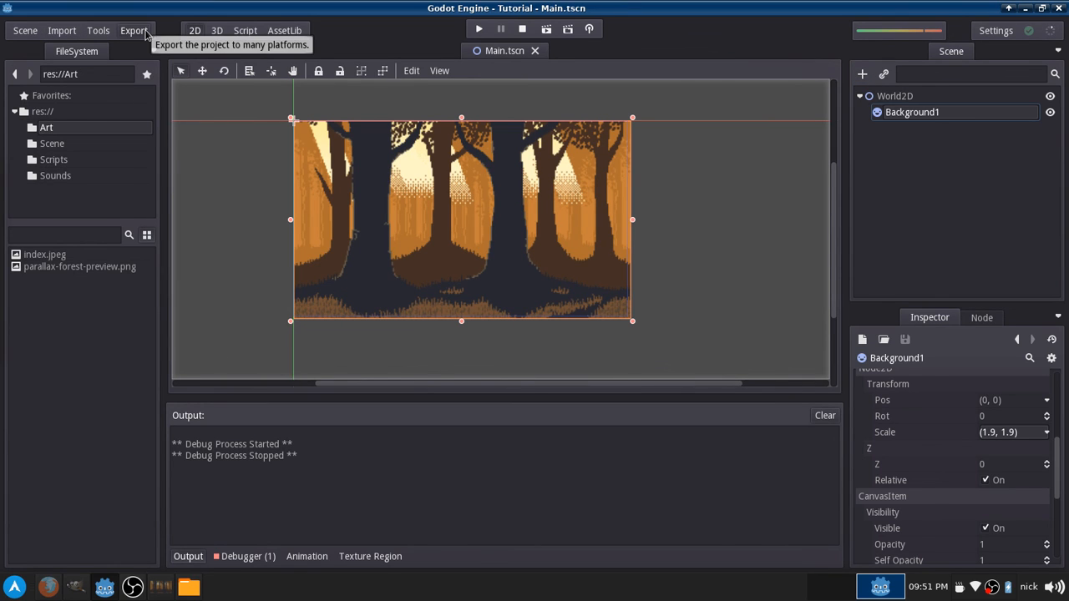
# Examine the project export settings for the Android and Linux X11 targets, resources, images and image groups, and close them without exporting.
pyautogui.click(147, 34)
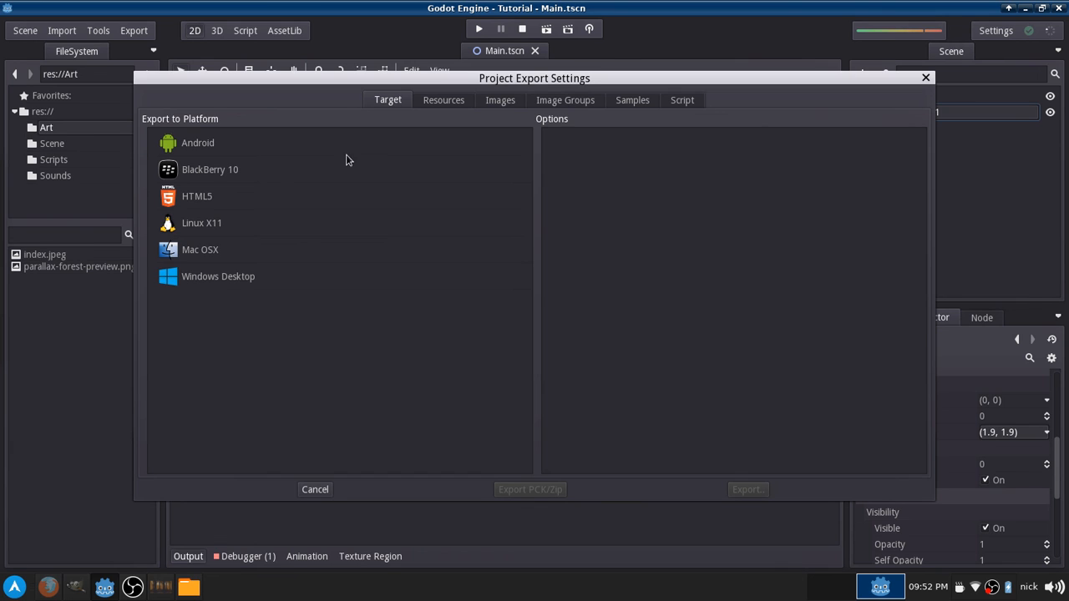
pyautogui.click(234, 145)
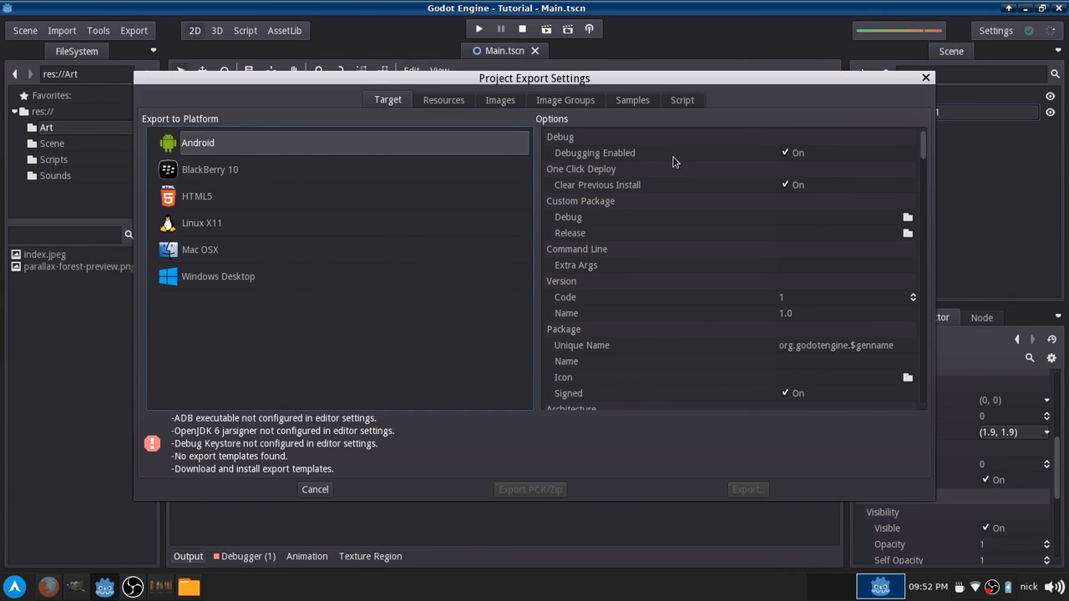
pyautogui.click(211, 221)
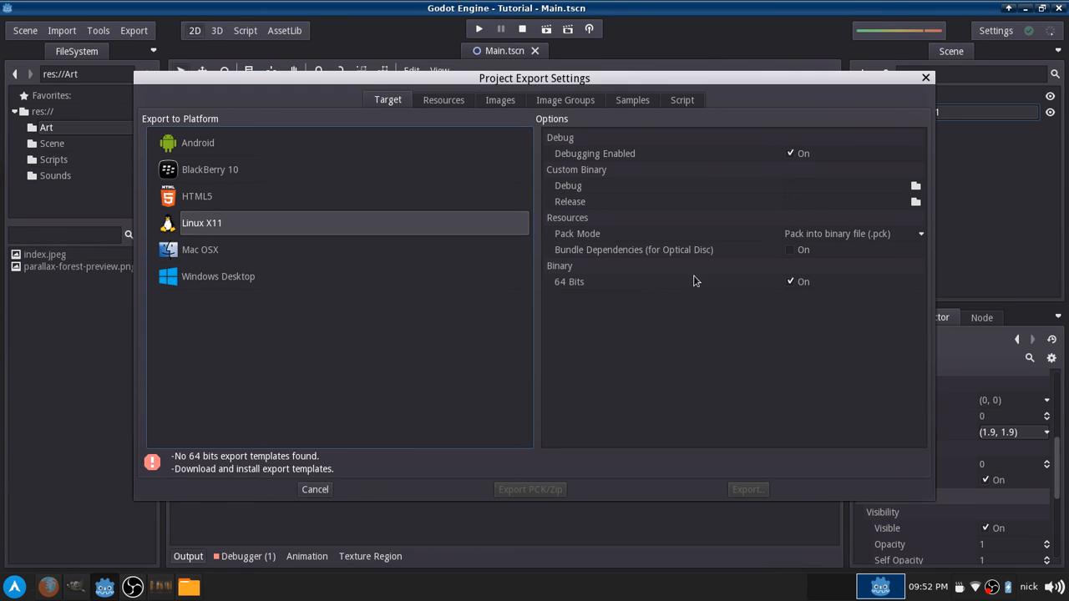
pyautogui.click(429, 105)
pyautogui.click(511, 104)
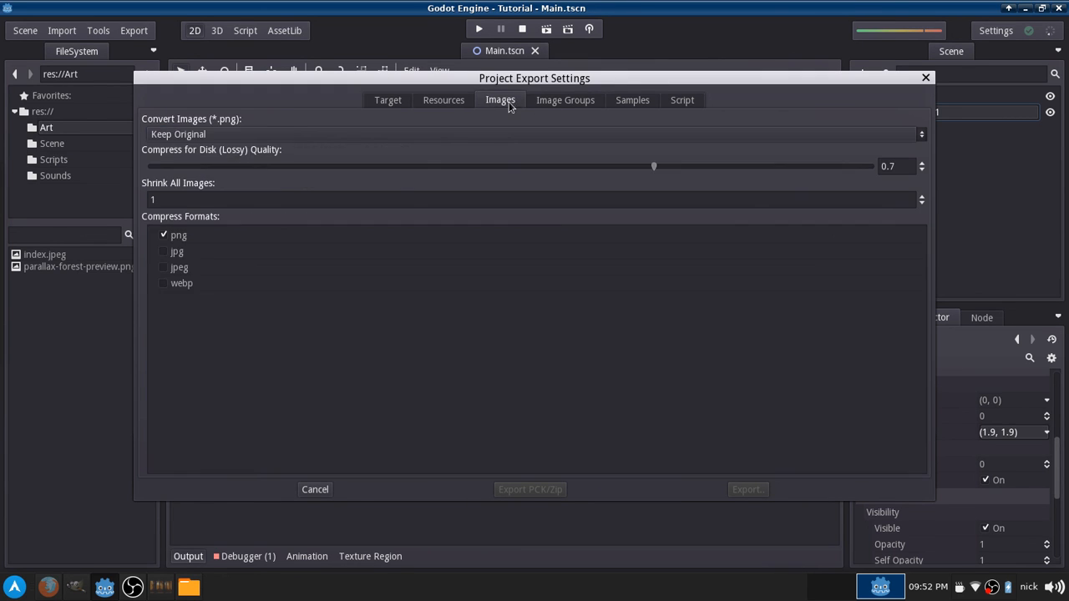
pyautogui.click(550, 103)
pyautogui.click(487, 102)
pyautogui.click(314, 489)
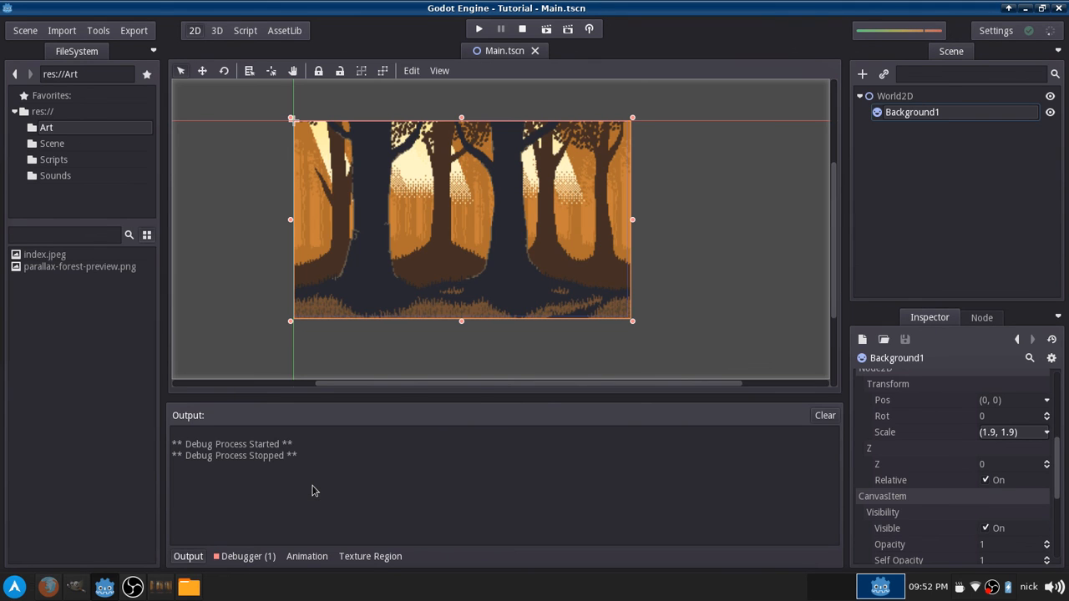